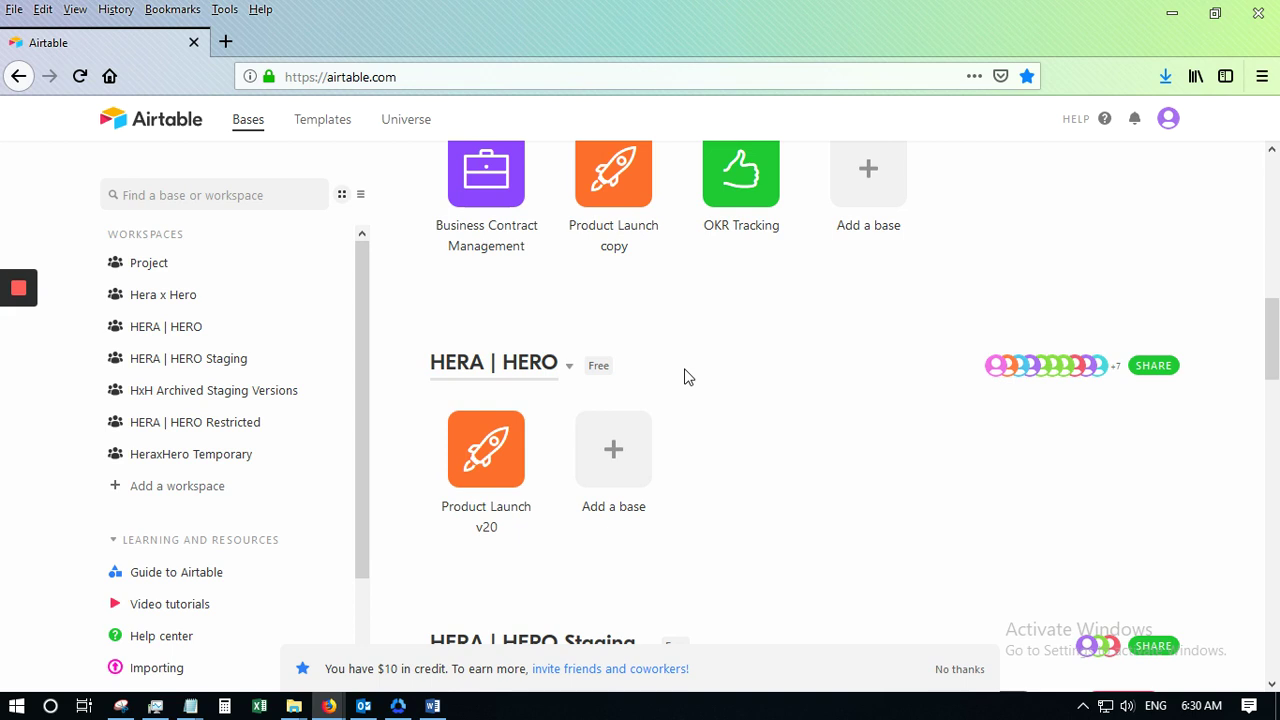
# Step: Open the Product Launch v20 base and review the columns of its Launch Summary table through 1st Total Month Revenue
pyautogui.scroll(-1, 688, 377)
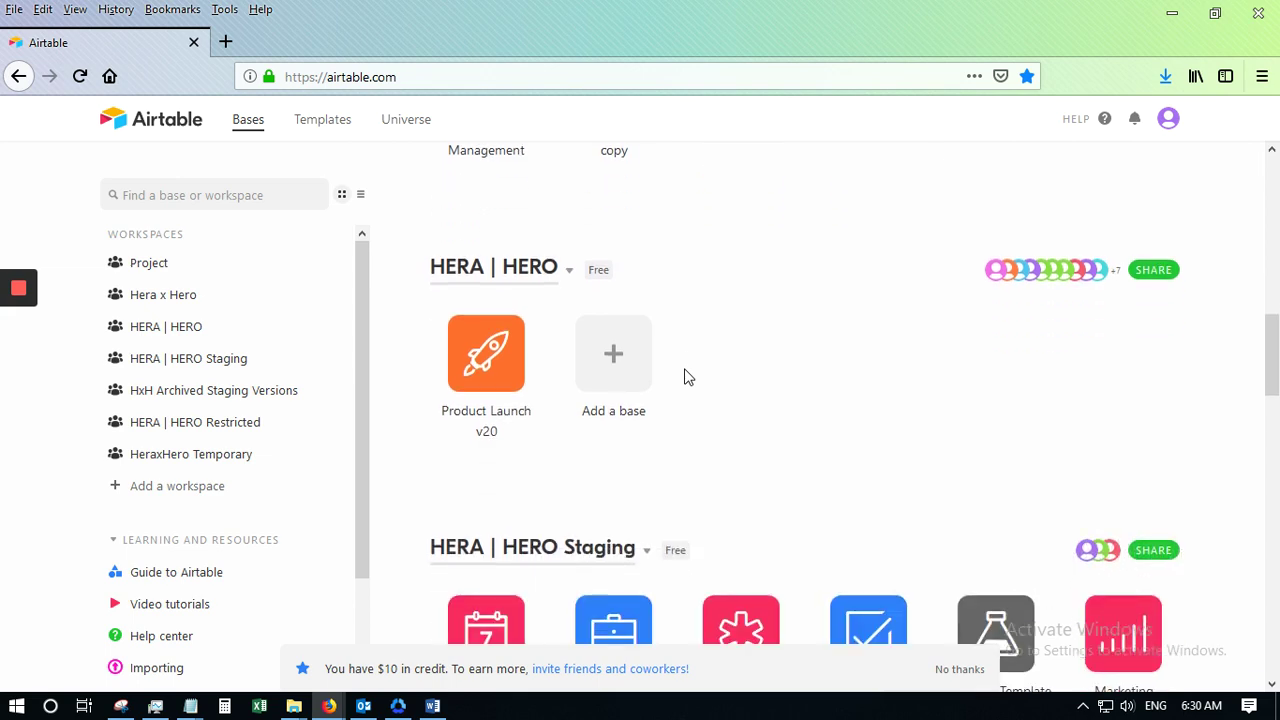
pyautogui.click(499, 347)
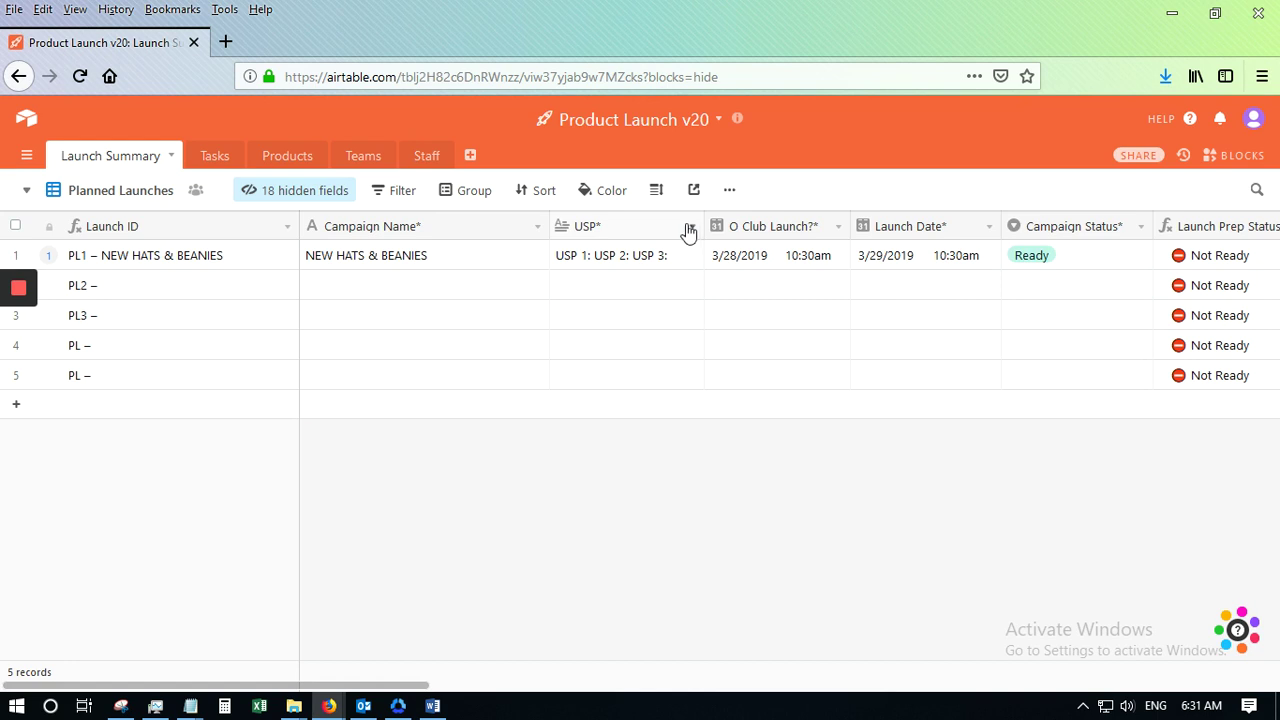
pyautogui.moveTo(314, 688); pyautogui.dragTo(577, 692)
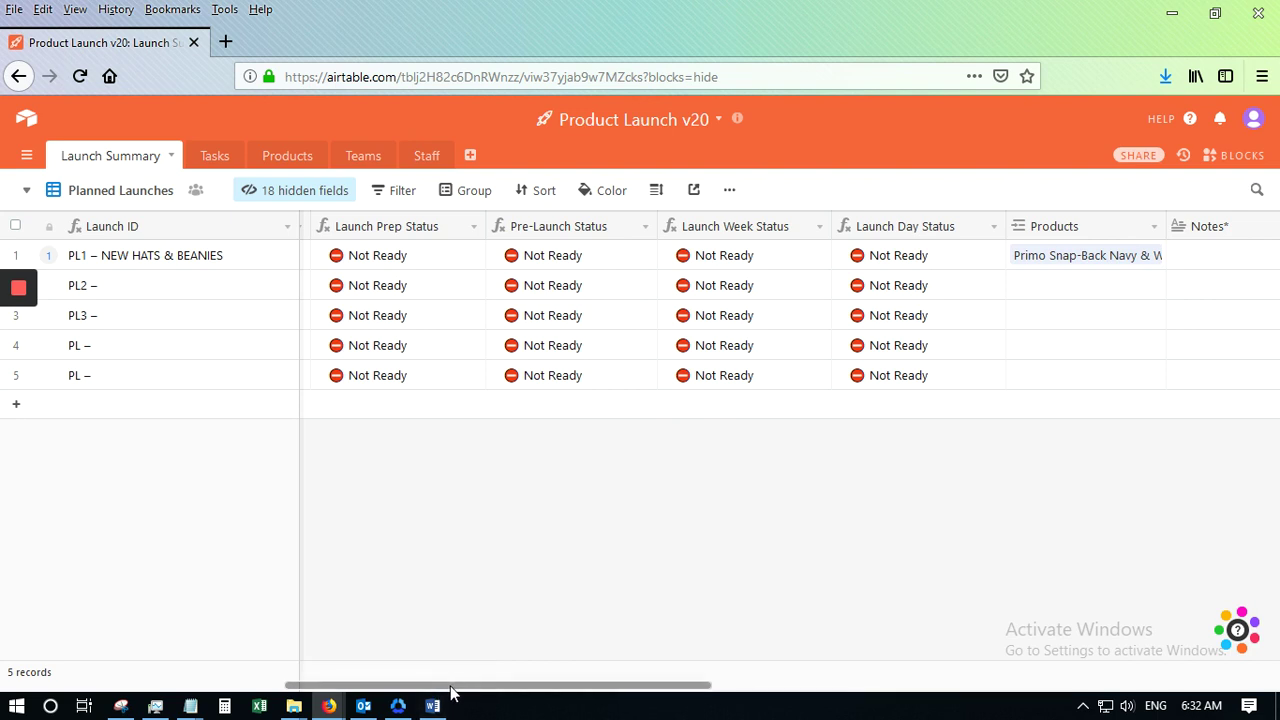
pyautogui.moveTo(450, 690); pyautogui.dragTo(609, 690)
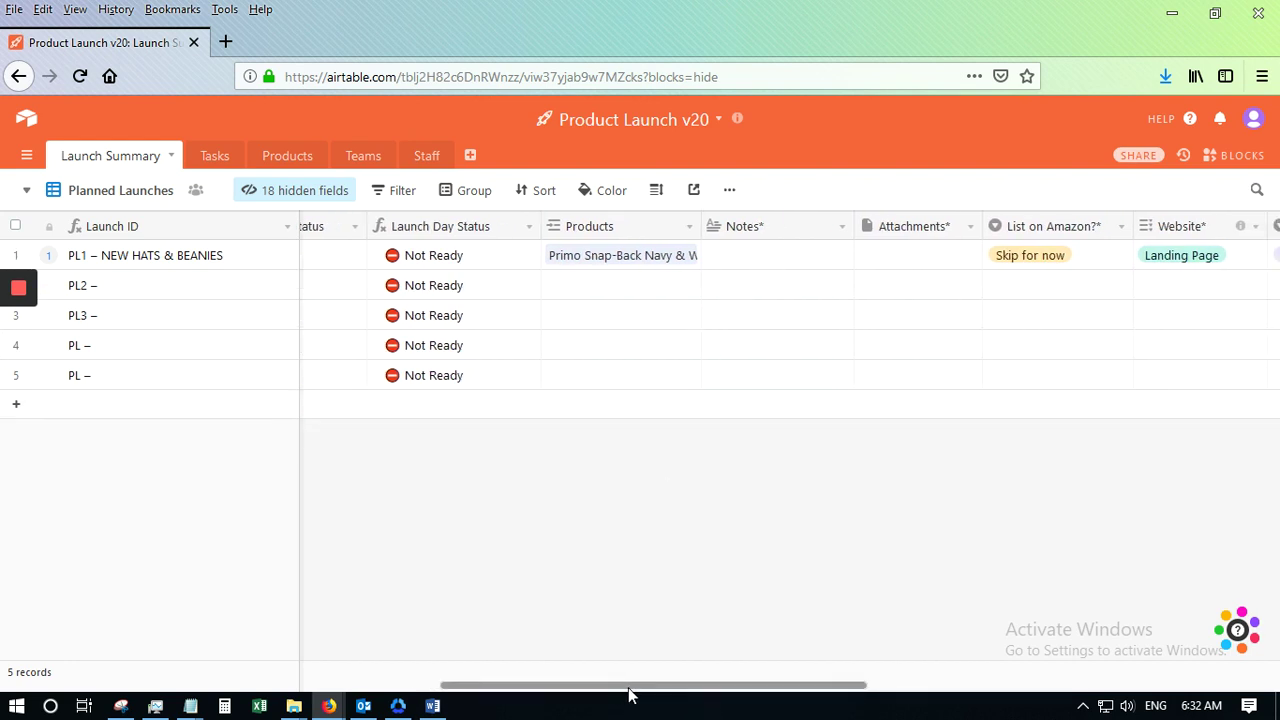
pyautogui.moveTo(629, 693); pyautogui.dragTo(987, 695)
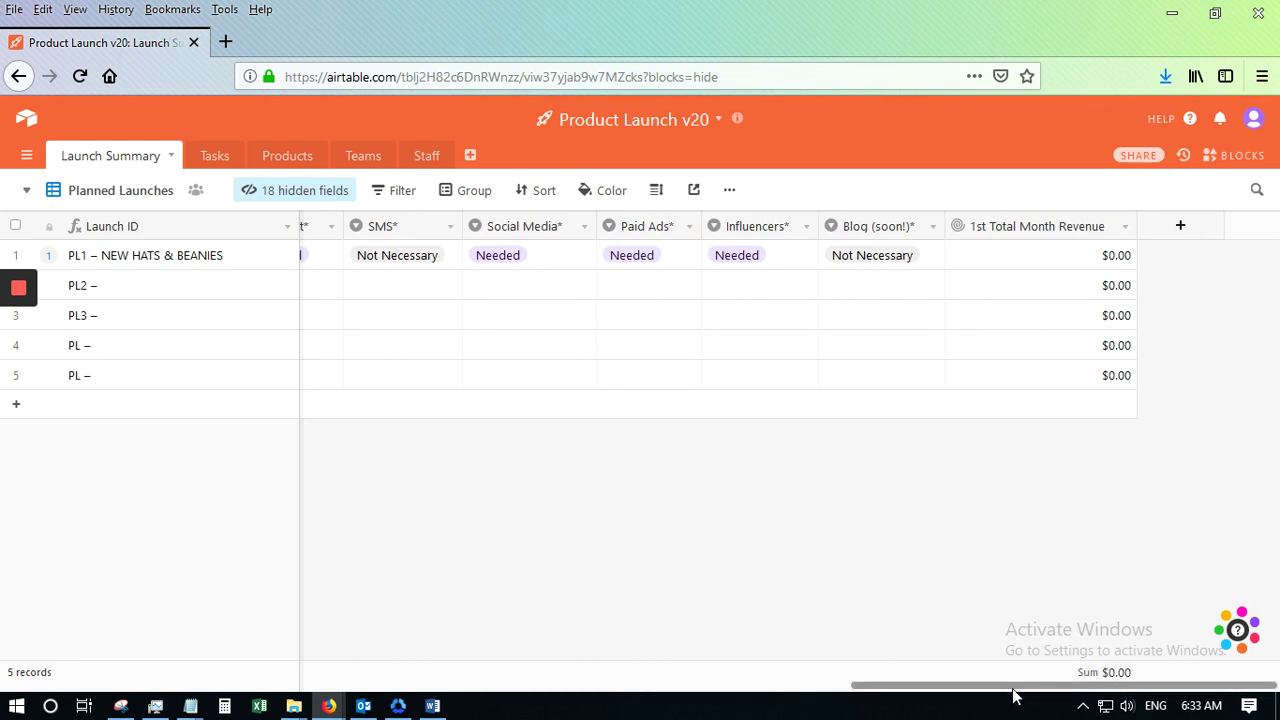
pyautogui.moveTo(1014, 697); pyautogui.dragTo(829, 662)
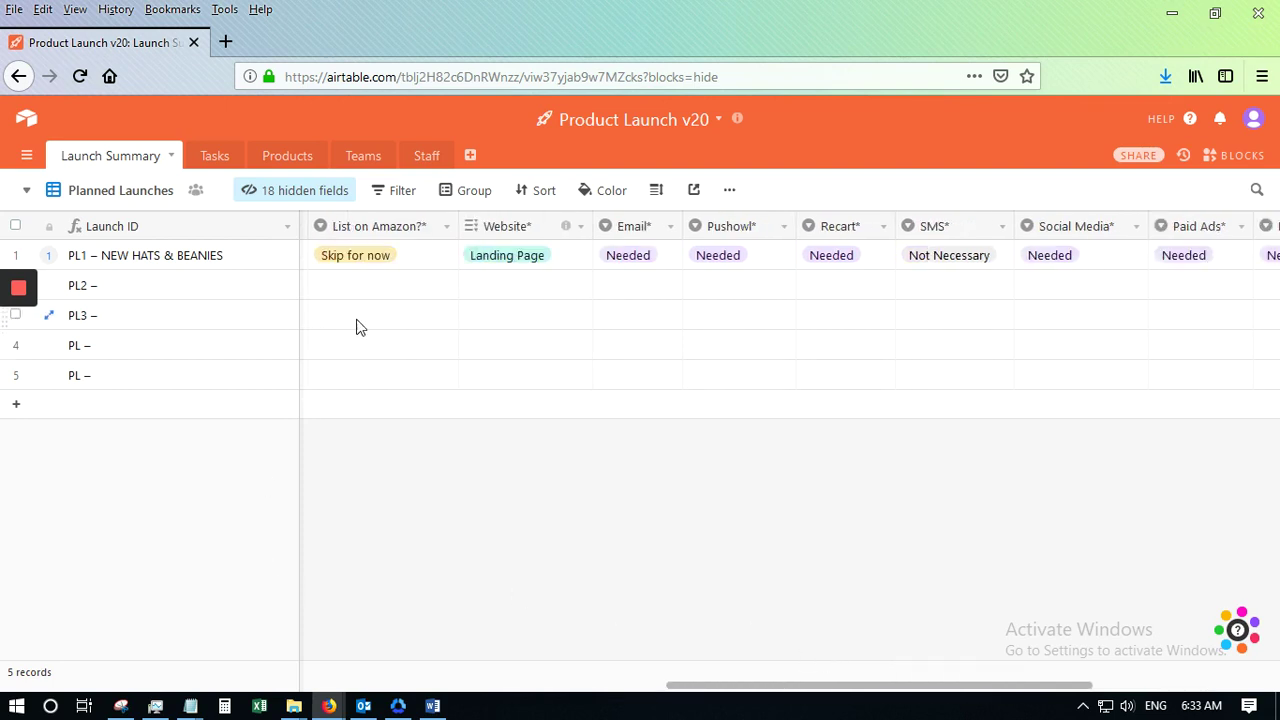
# Step: Open the Tasks table and examine its columns from Launch Campaign through Task Status, PM Task Guide and Collaborator Notes
pyautogui.click(215, 157)
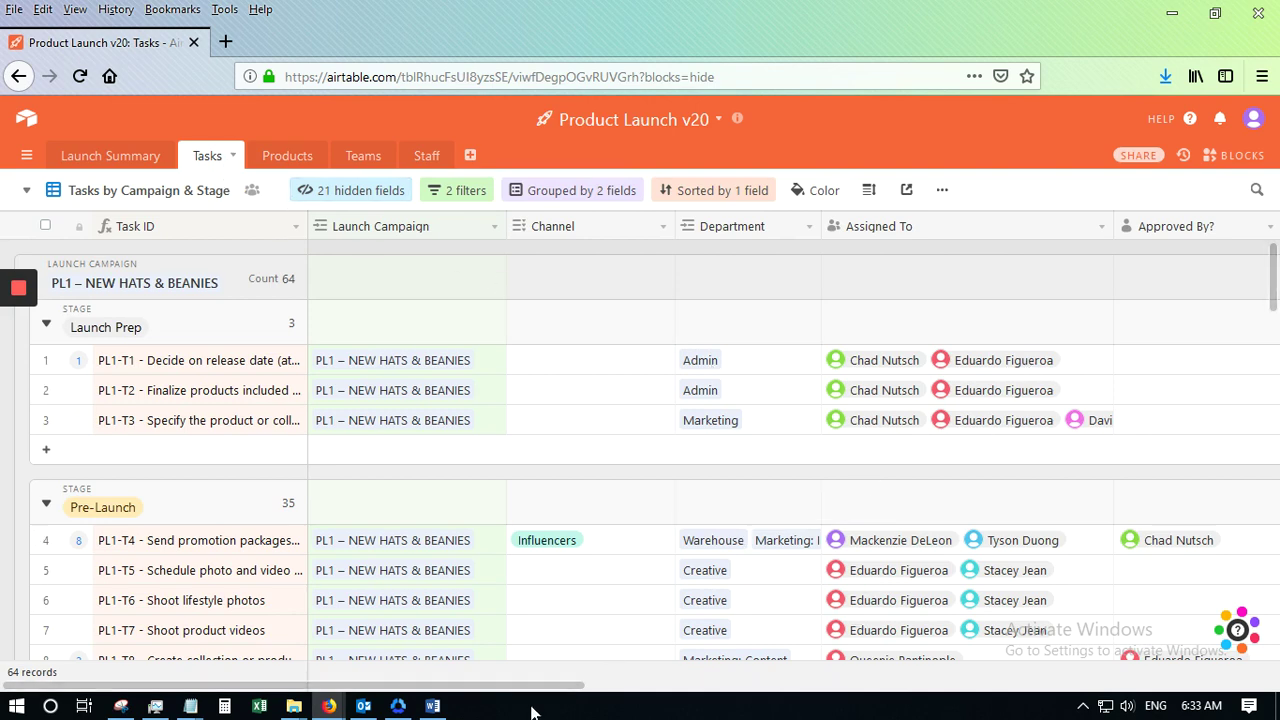
pyautogui.moveTo(546, 688); pyautogui.dragTo(665, 692)
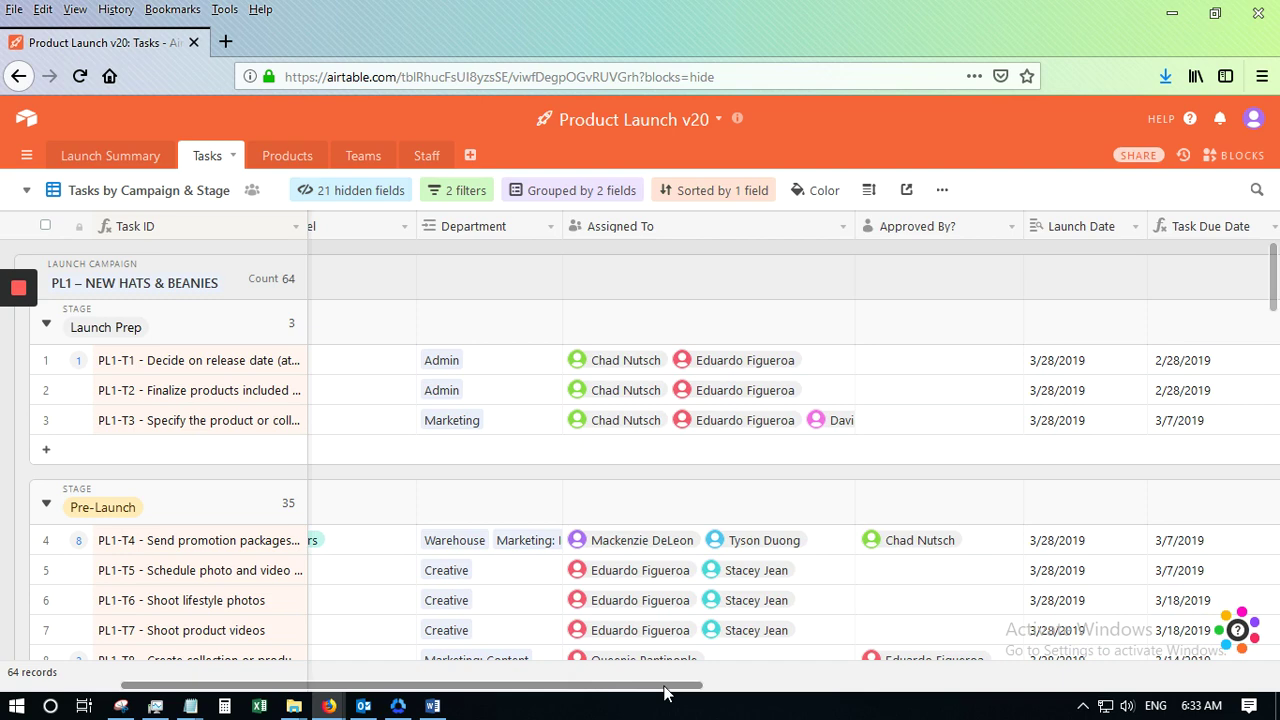
pyautogui.moveTo(646, 694); pyautogui.dragTo(1010, 718)
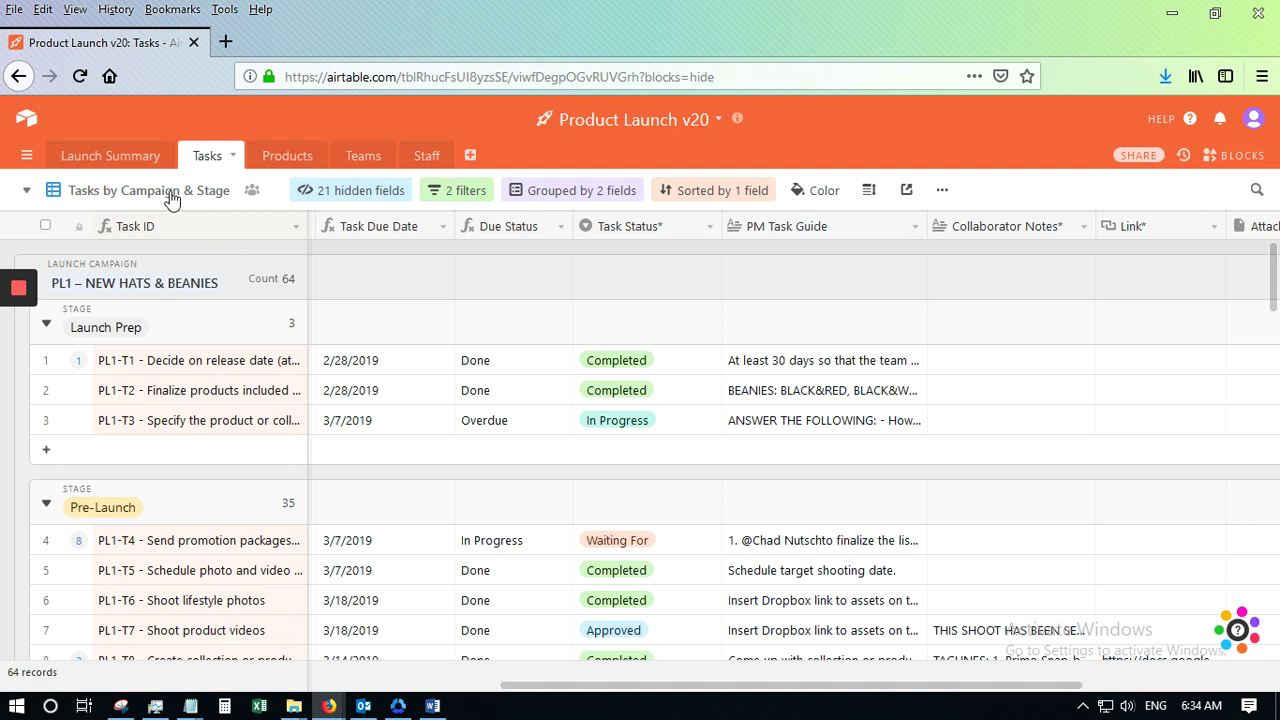
# Step: Look through the Tasks table's saved views, then review the assignment and due date columns of Tasks by Campaign & Stage
pyautogui.click(26, 197)
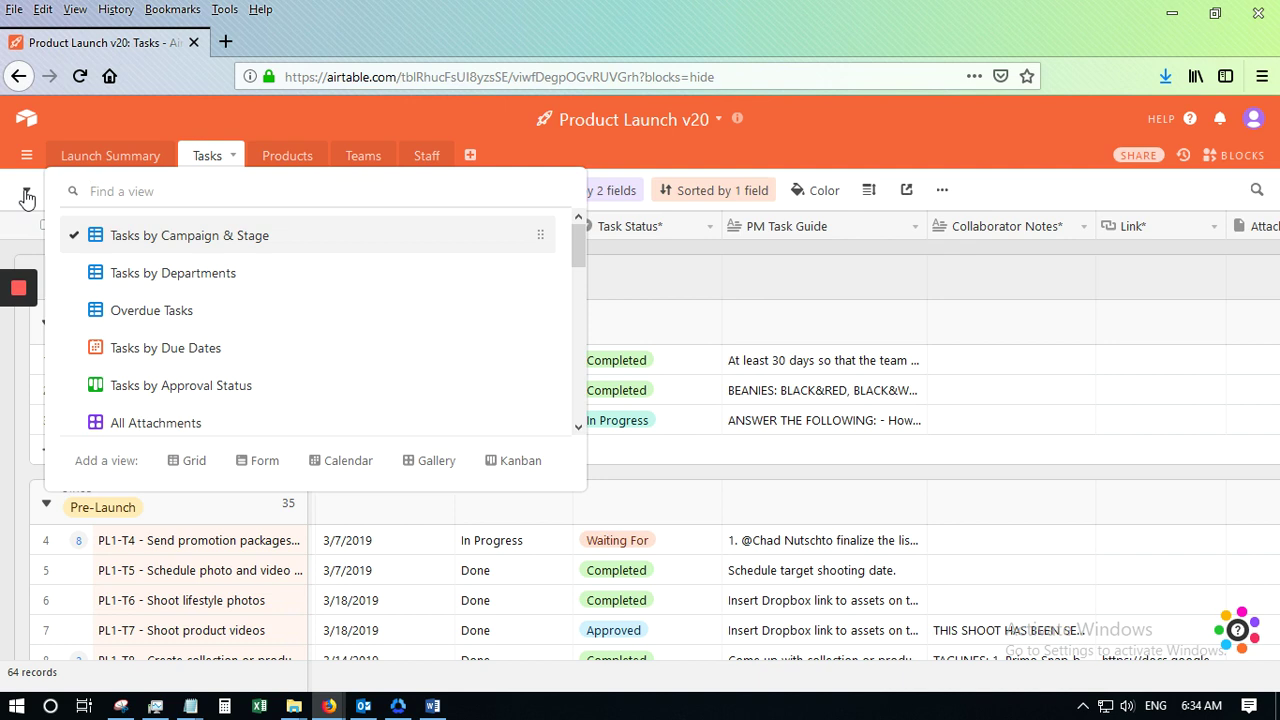
pyautogui.scroll(-5, 263, 309)
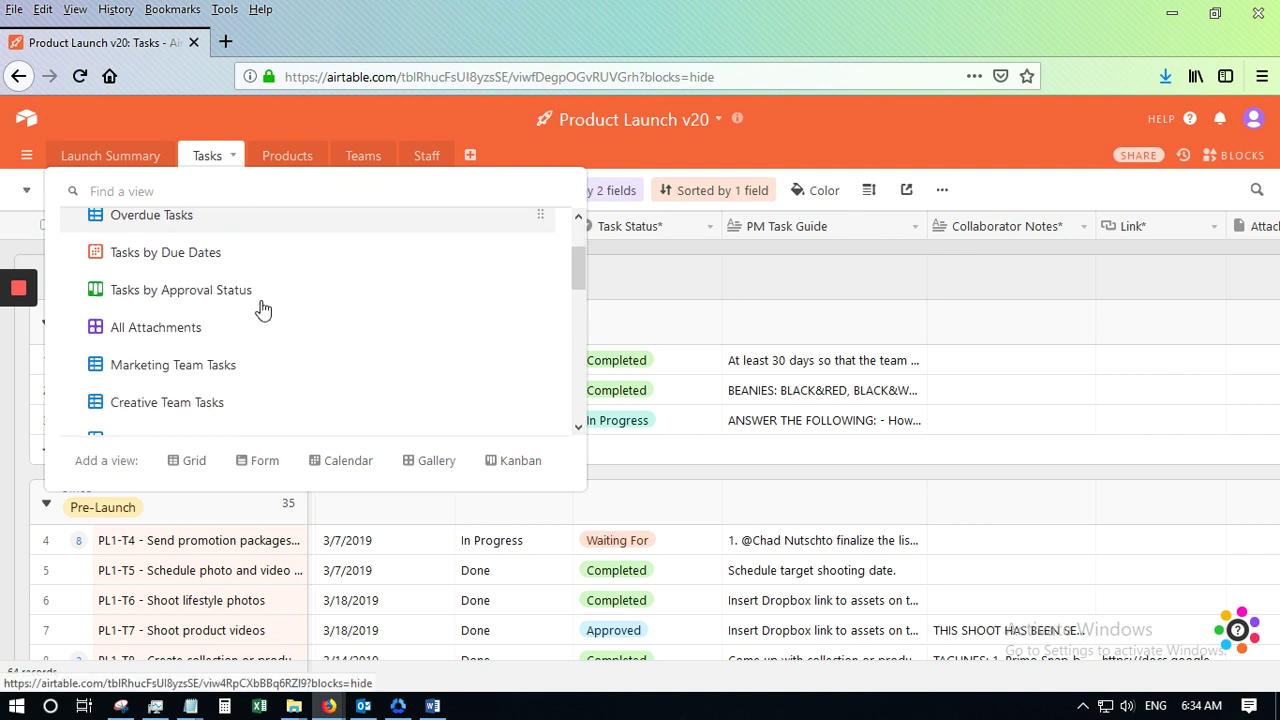
pyautogui.scroll(-6, 263, 309)
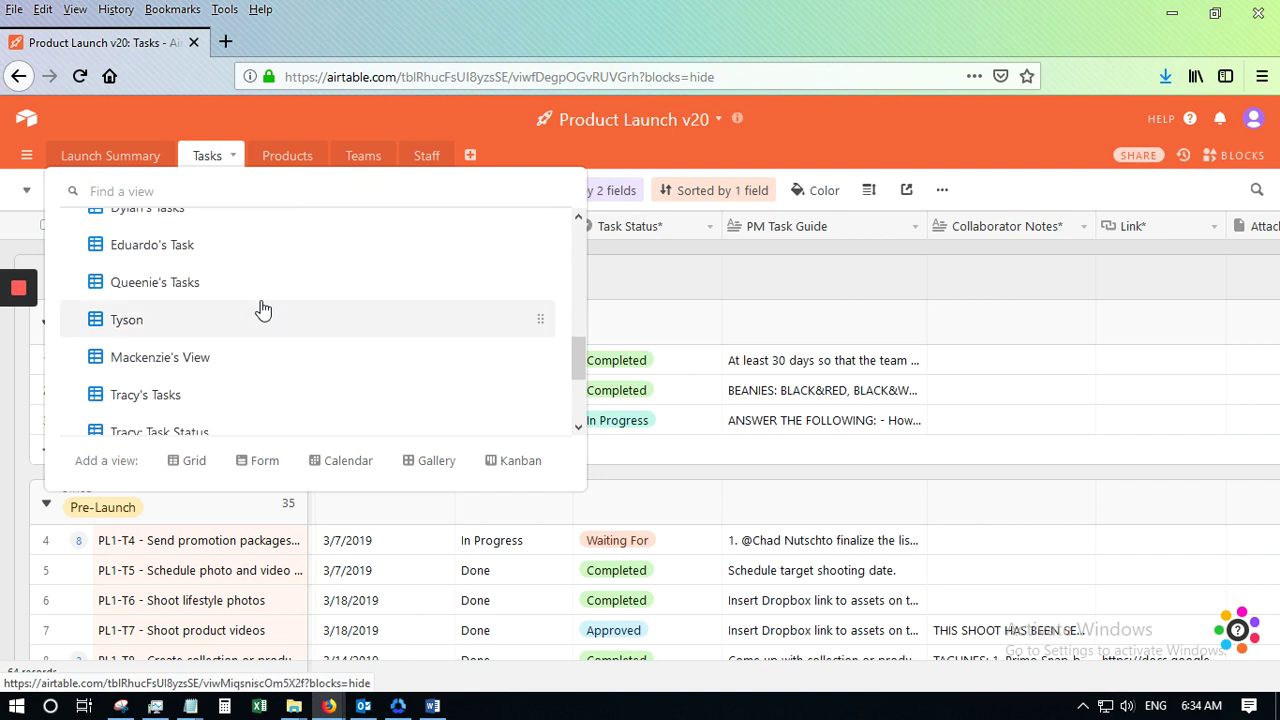
pyautogui.scroll(-1, 263, 309)
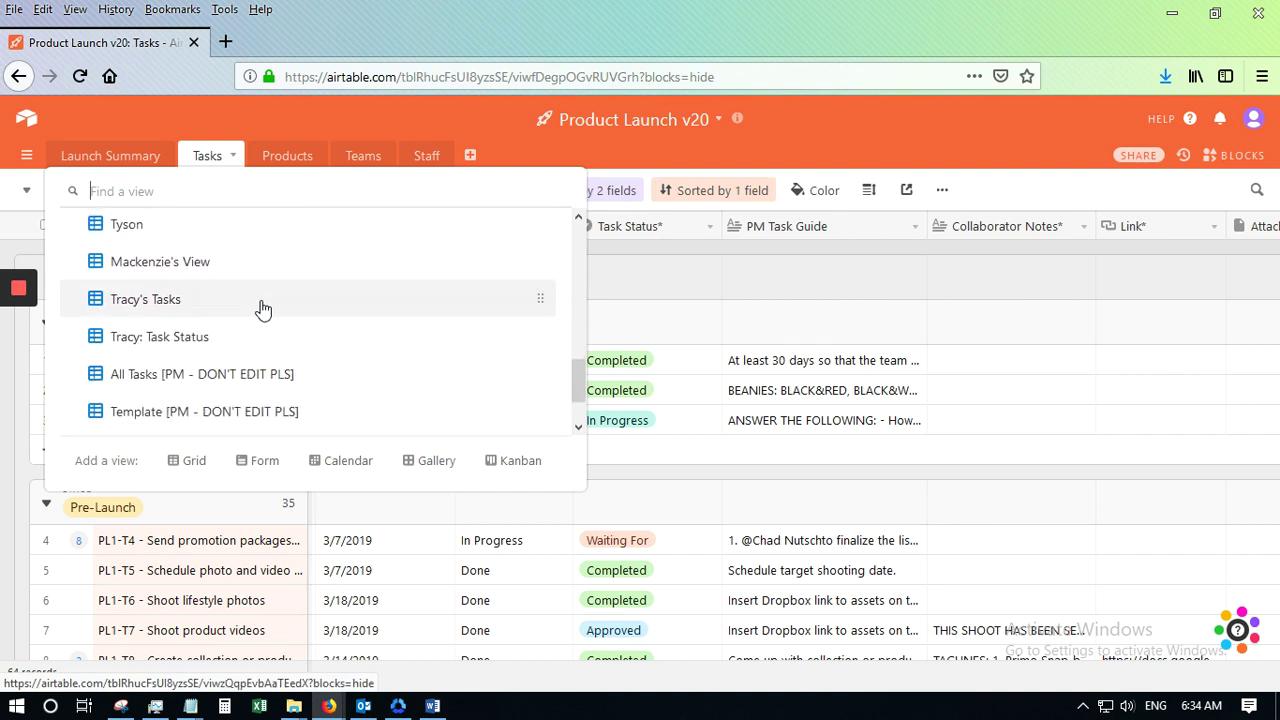
pyautogui.scroll(-1, 263, 309)
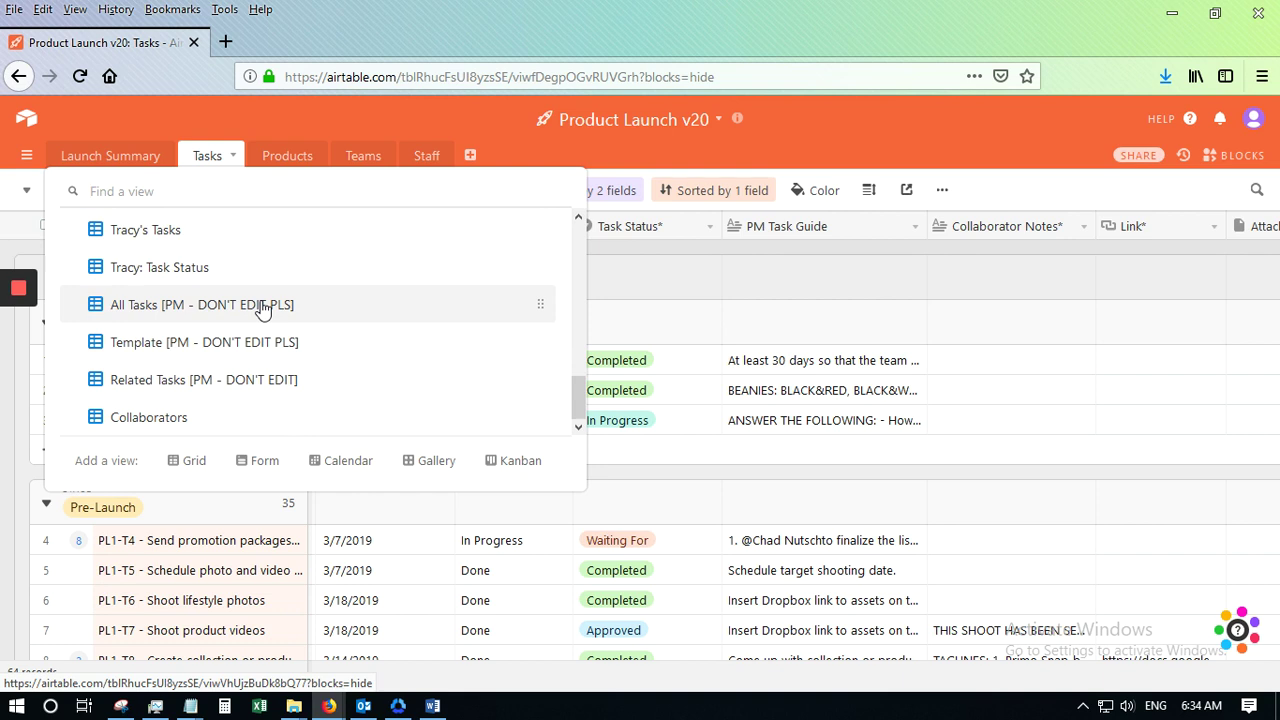
pyautogui.click(932, 126)
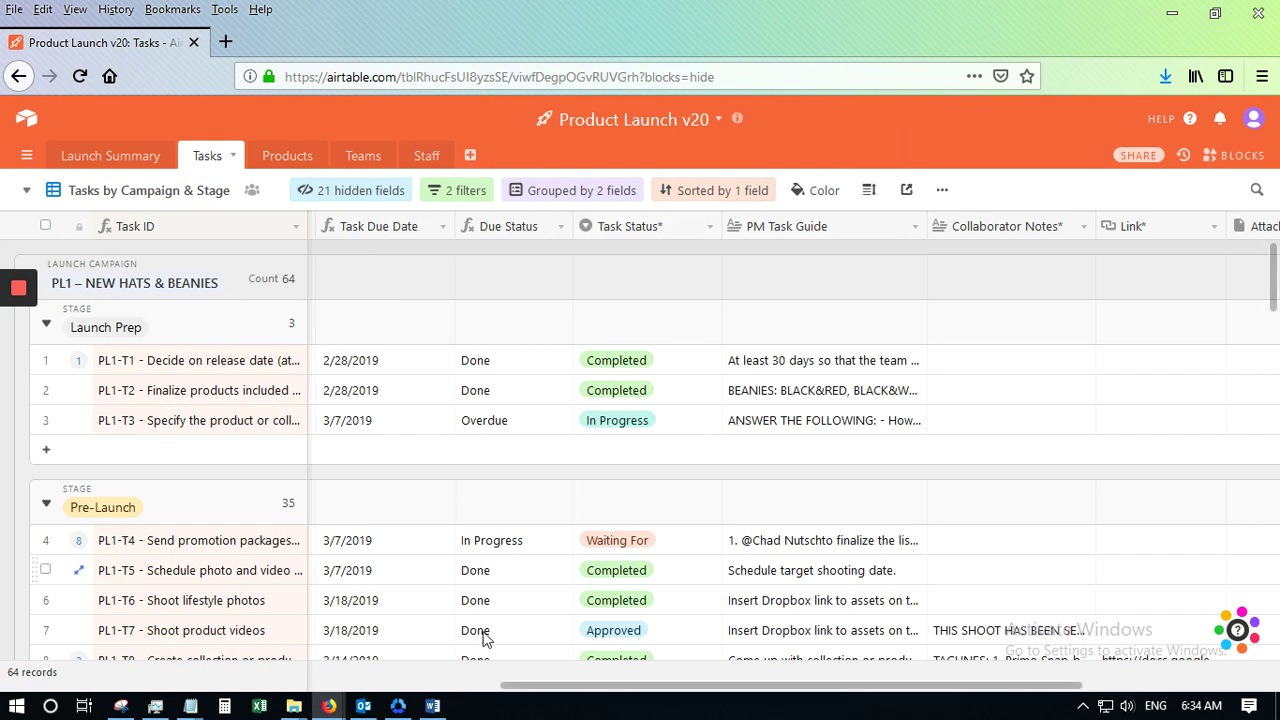
pyautogui.moveTo(556, 695); pyautogui.dragTo(309, 690)
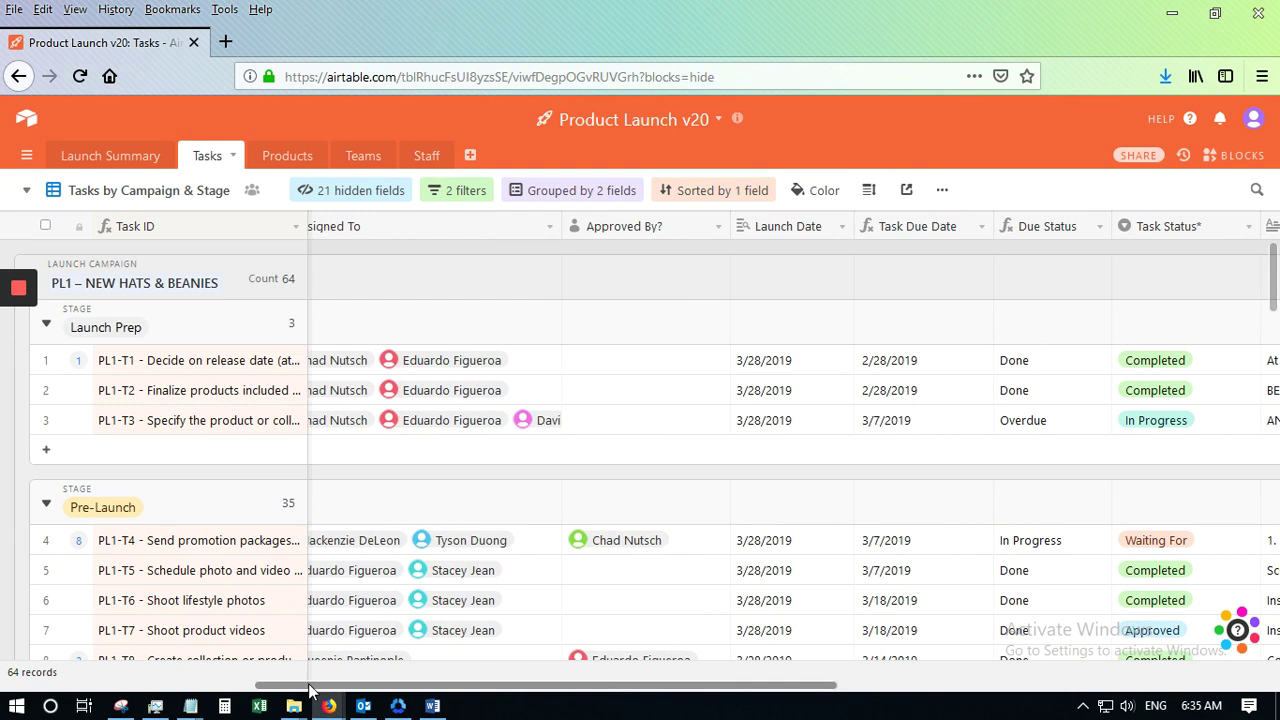
# Step: Switch the Tasks table to the "Copy this for Personal Views" view
pyautogui.click(28, 197)
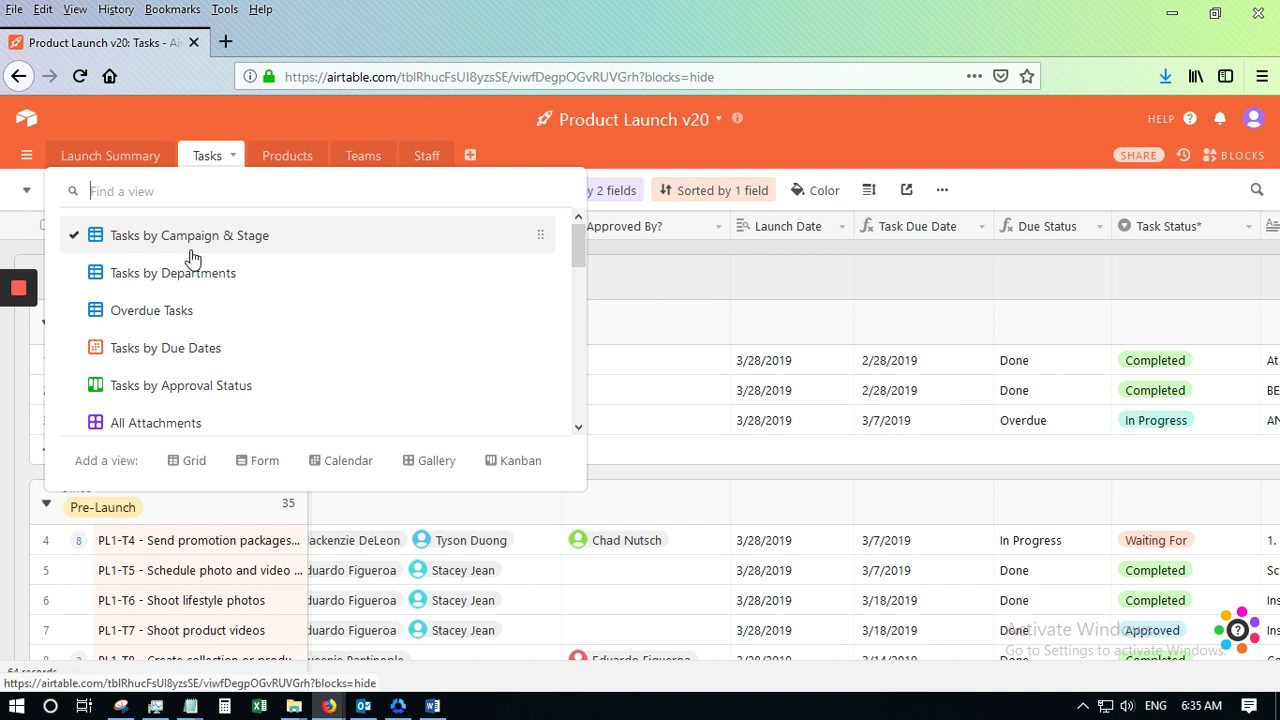
pyautogui.scroll(-1, 192, 272)
pyautogui.scroll(-4, 192, 272)
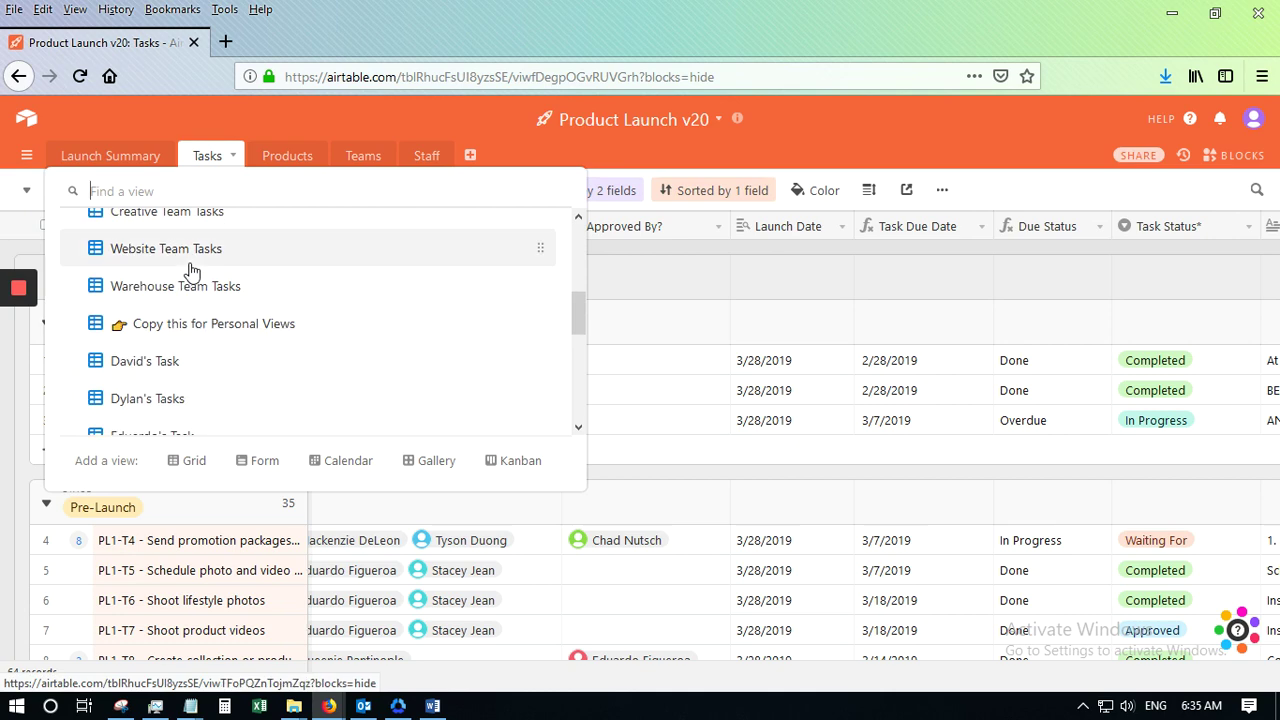
pyautogui.click(218, 331)
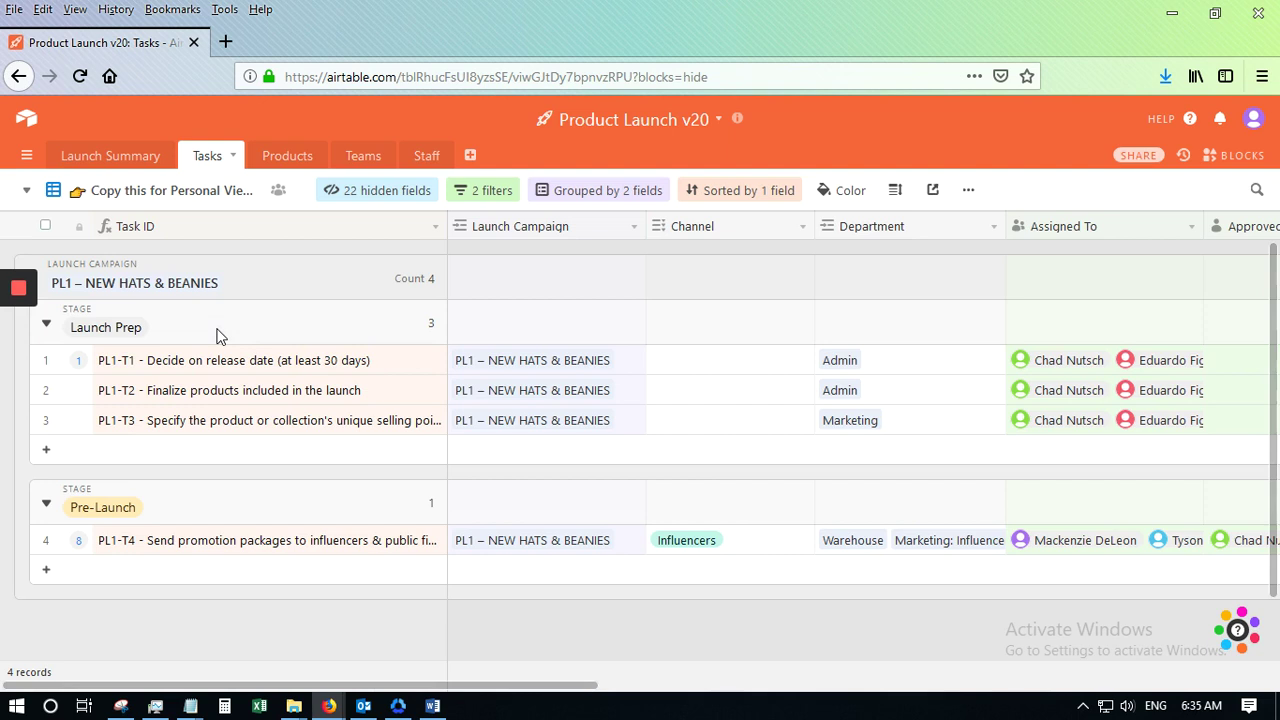
# Step: Duplicate the "Copy this for Personal Views" view and name the copy with the team member's first name in possessive form followed by "View"
pyautogui.click(972, 196)
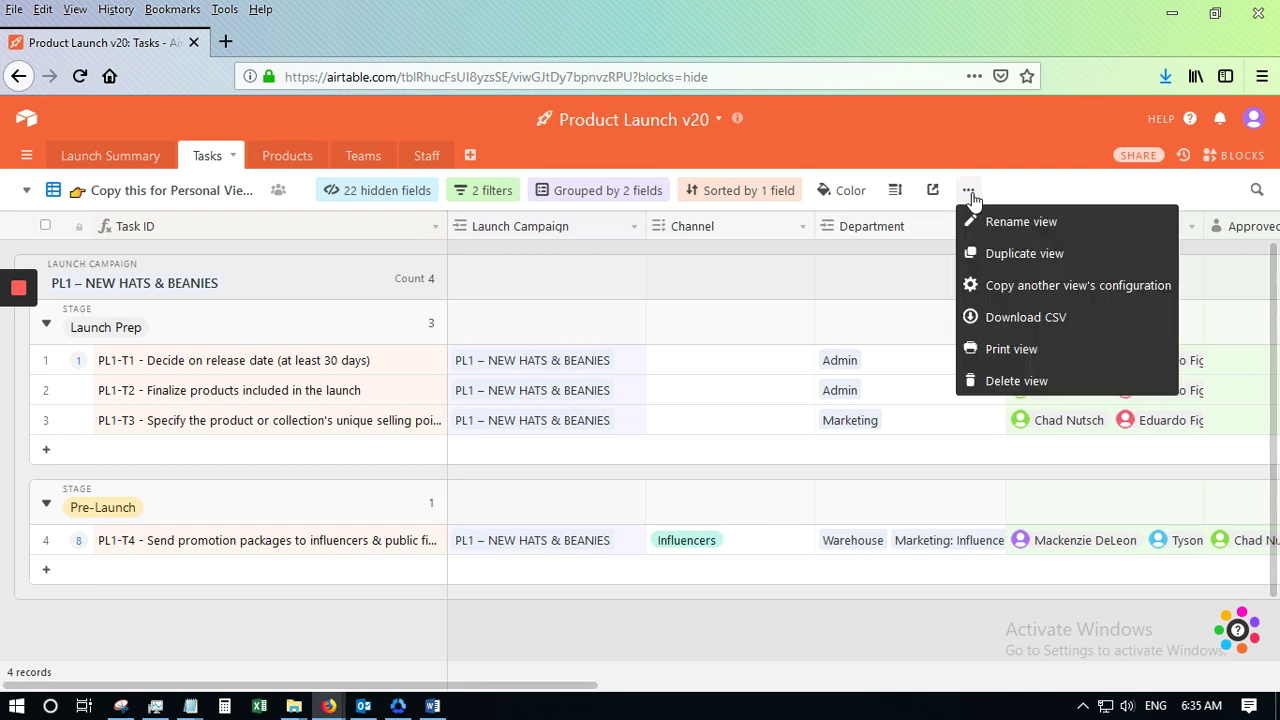
pyautogui.click(975, 260)
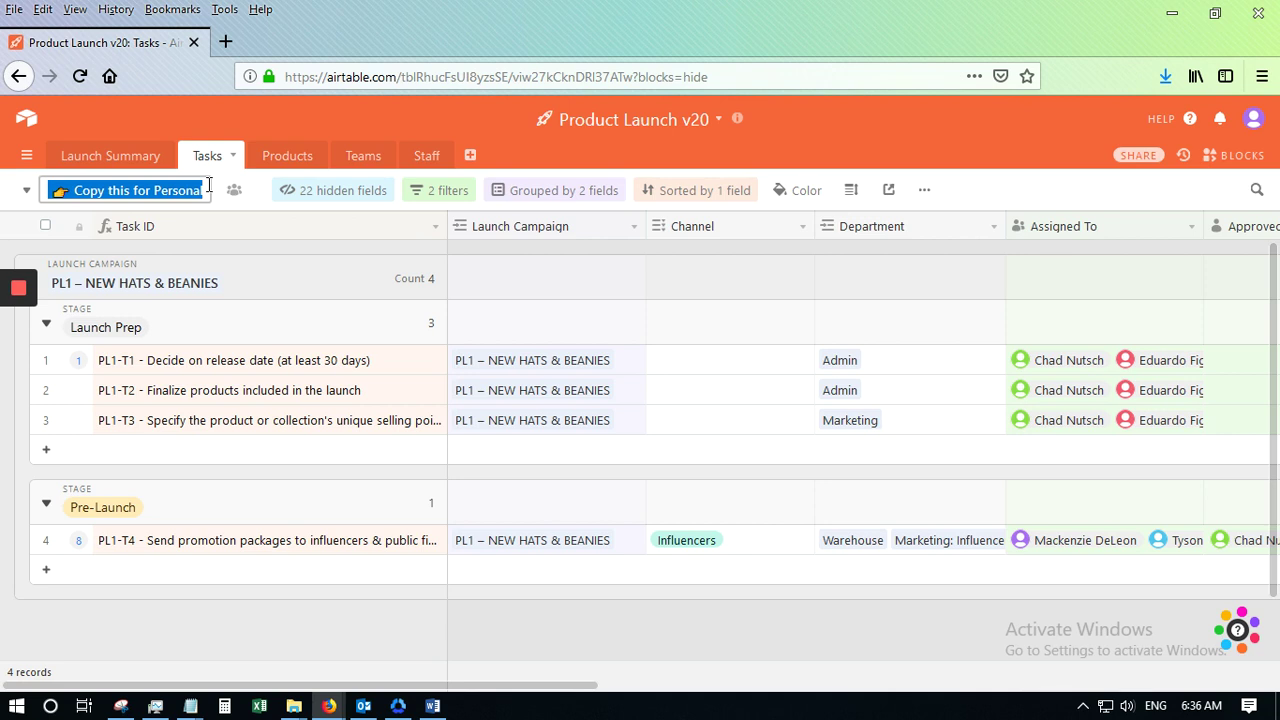
pyautogui.write("Erik's")
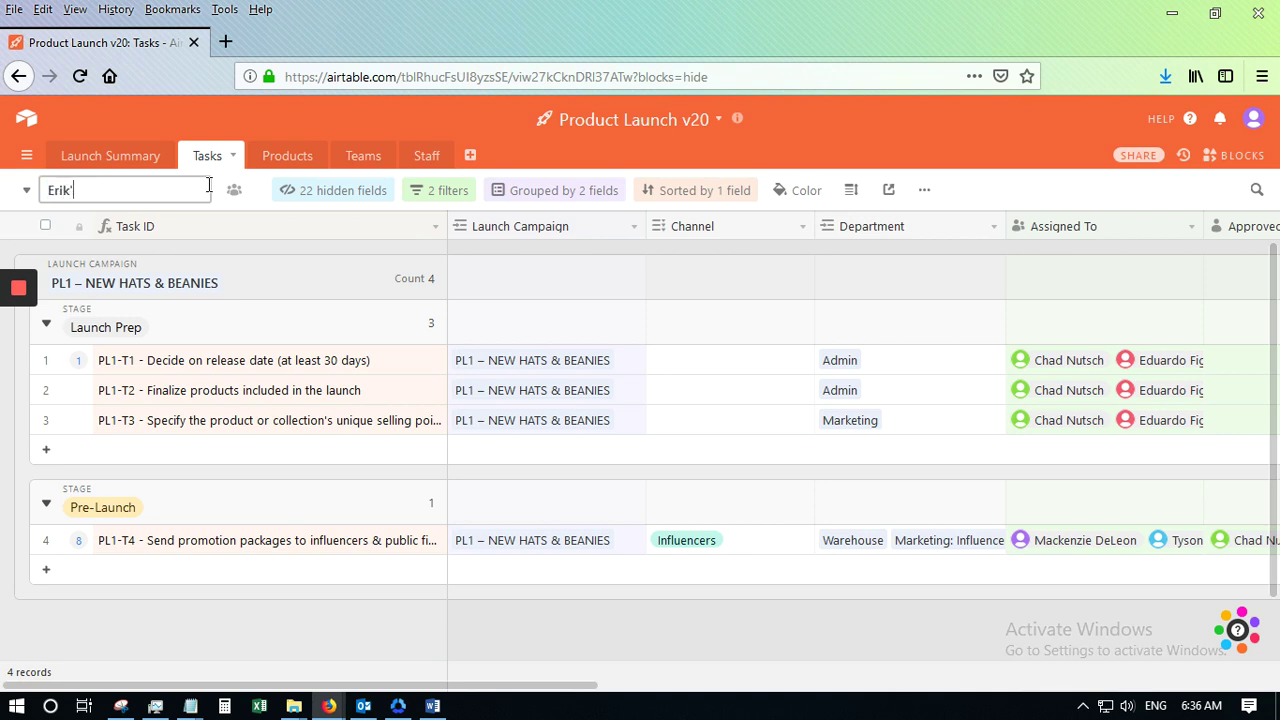
pyautogui.write(' View')
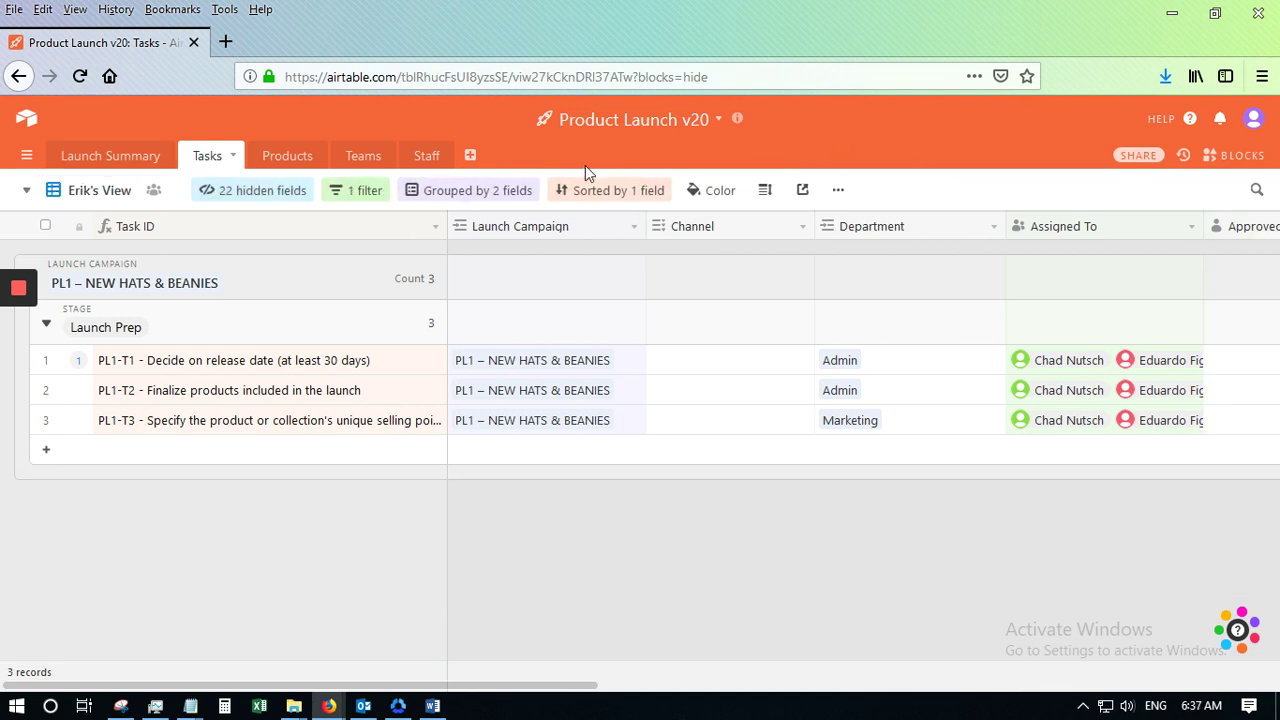
# Step: Replace the selected collaborator in the personal view's Assigned To "has any of" filter with another team member
pyautogui.click(347, 193)
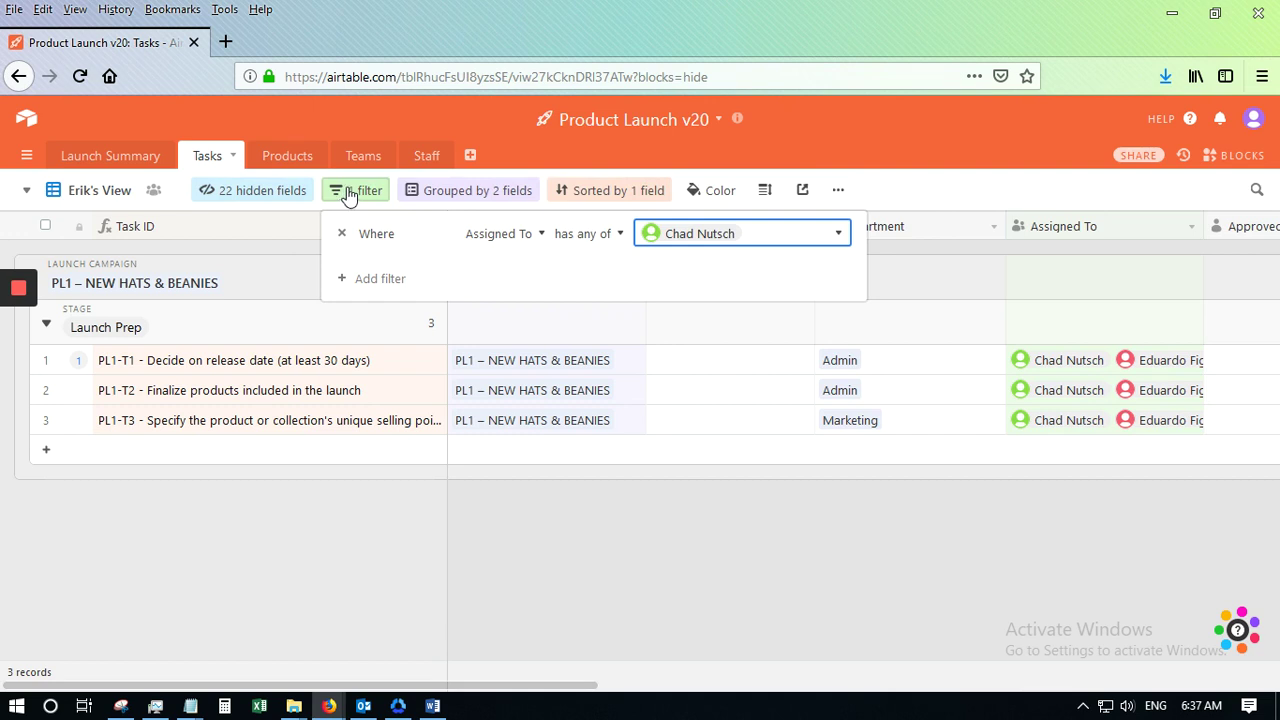
pyautogui.click(840, 236)
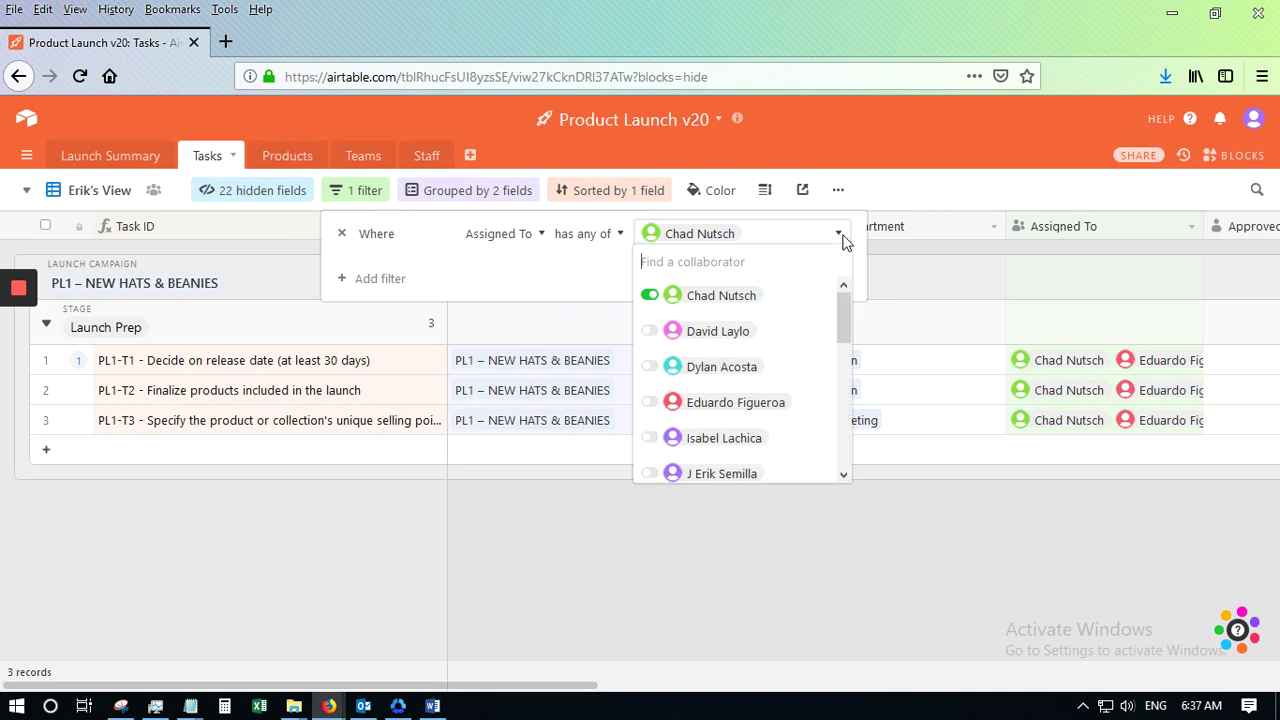
pyautogui.click(650, 300)
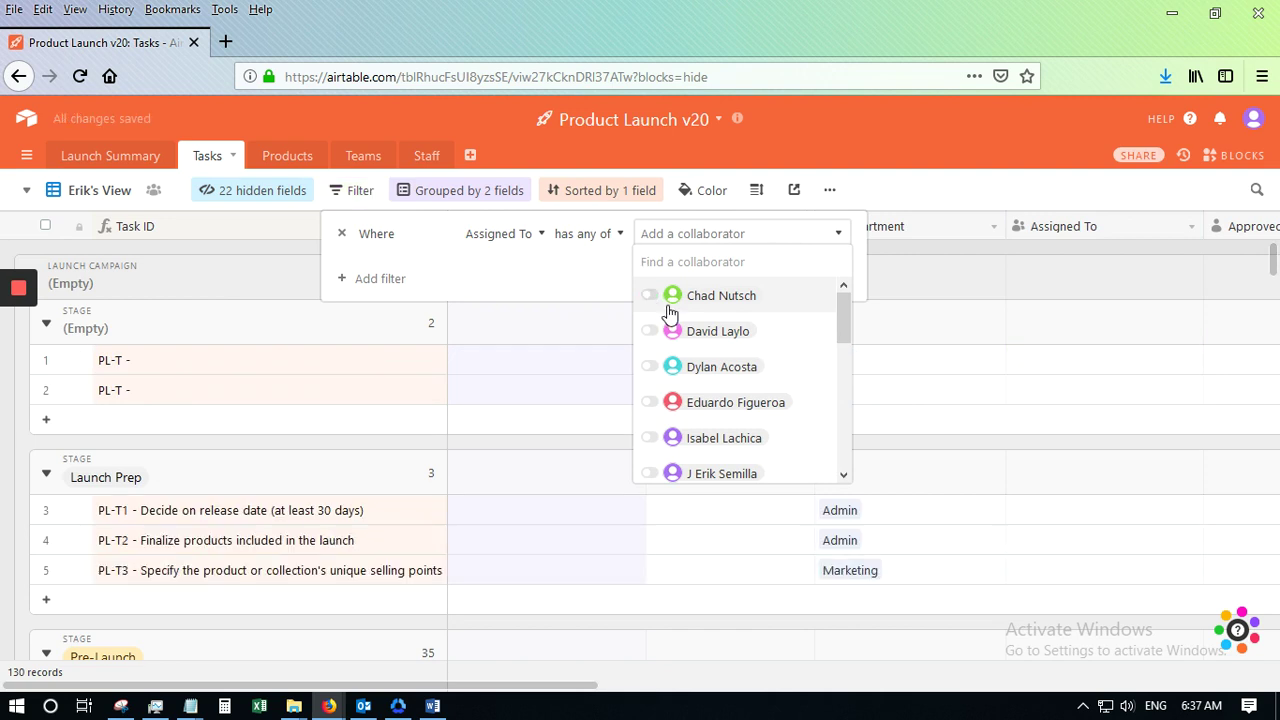
pyautogui.scroll(-5, 670, 313)
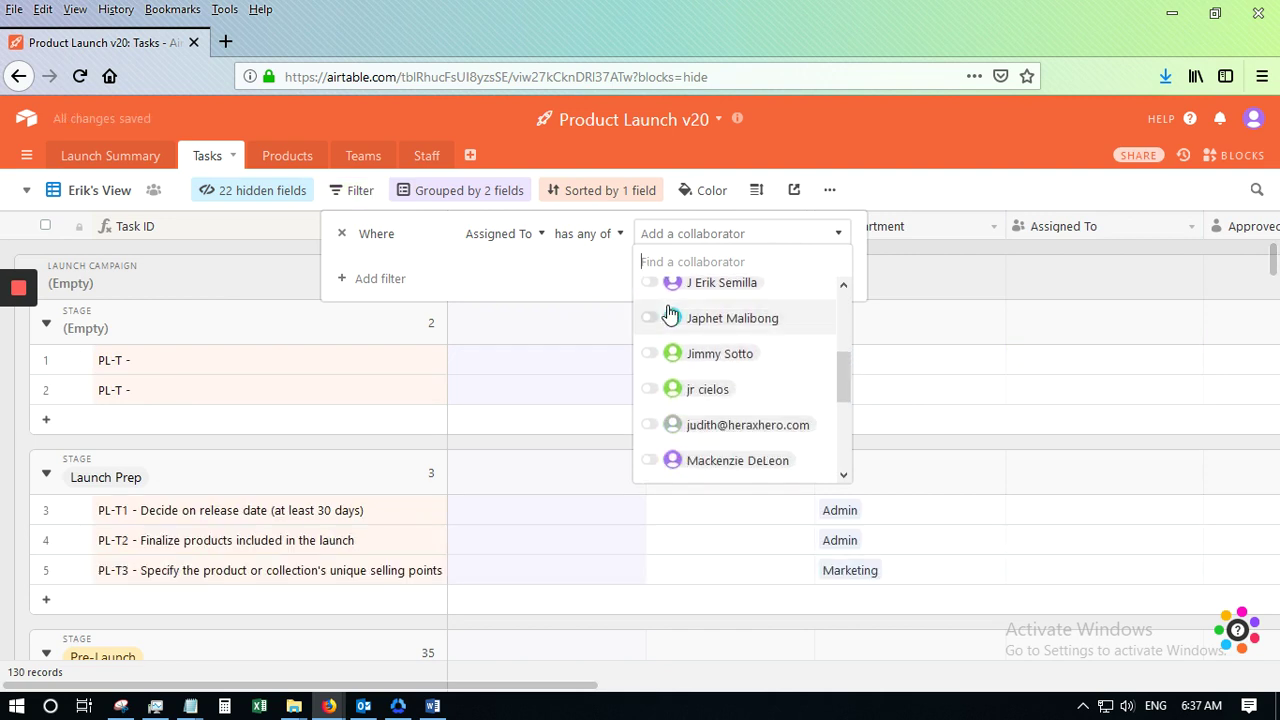
pyautogui.scroll(-3, 670, 313)
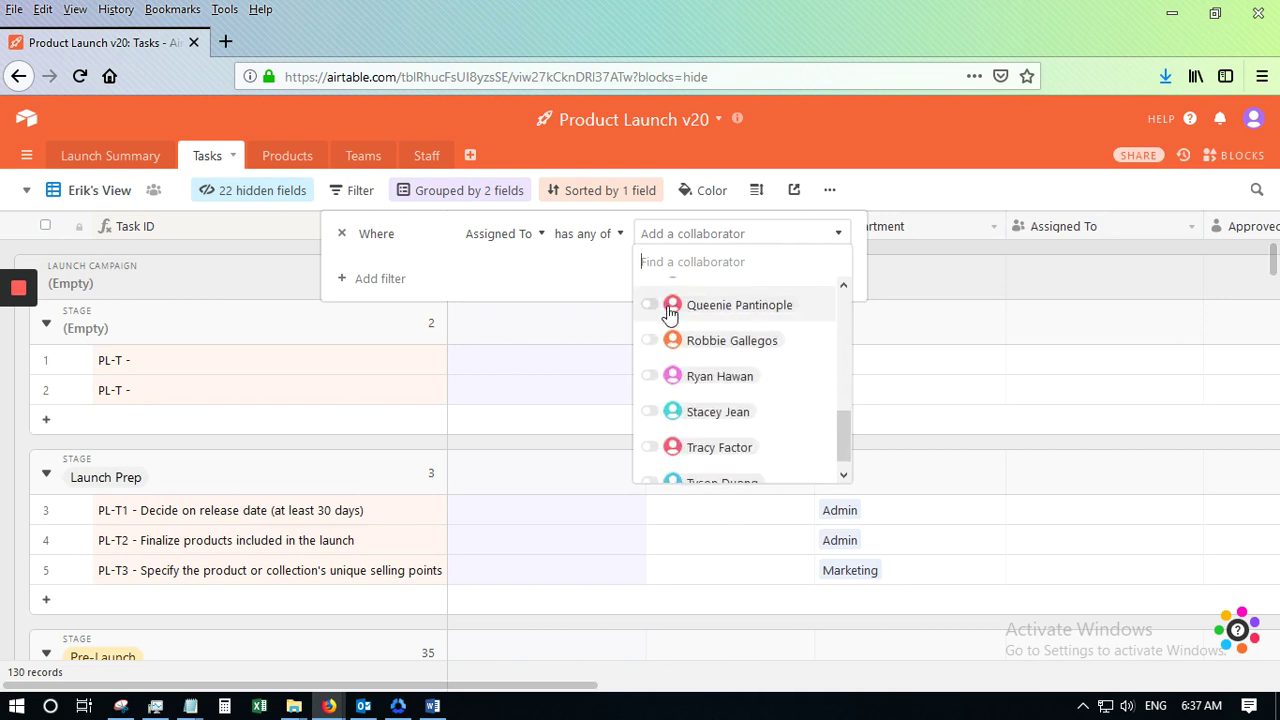
pyautogui.scroll(-1, 670, 313)
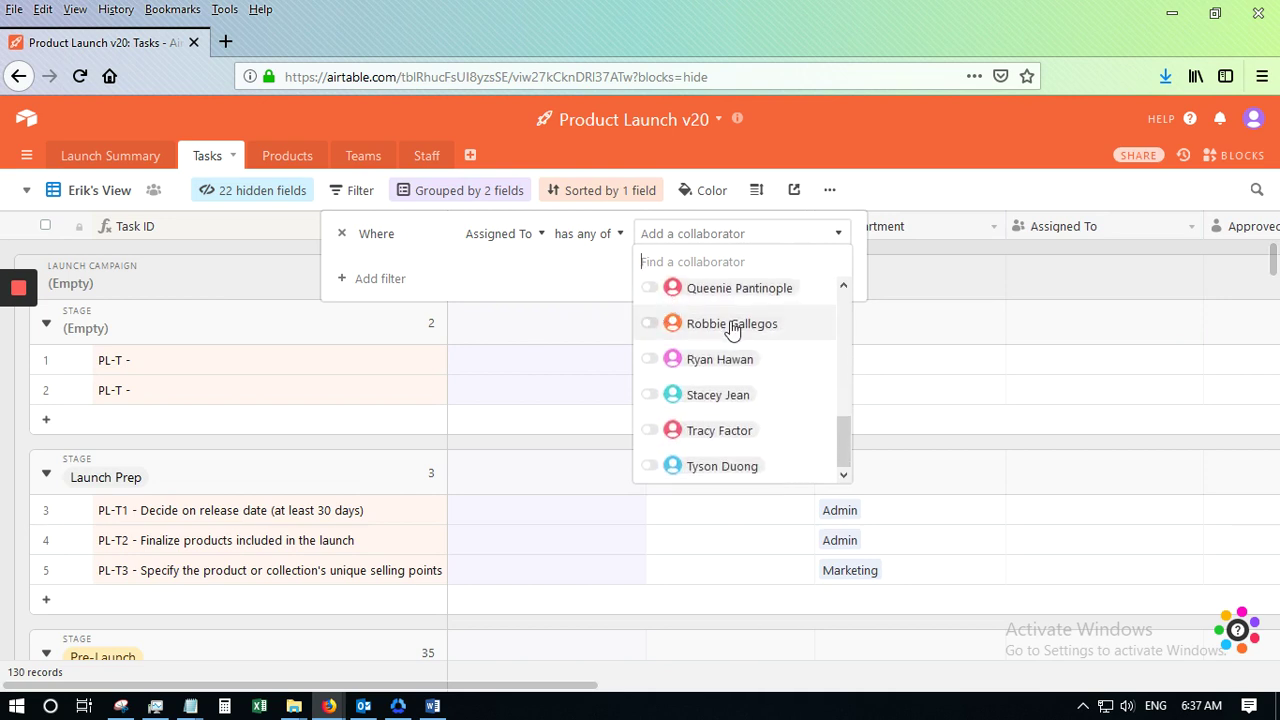
pyautogui.click(652, 432)
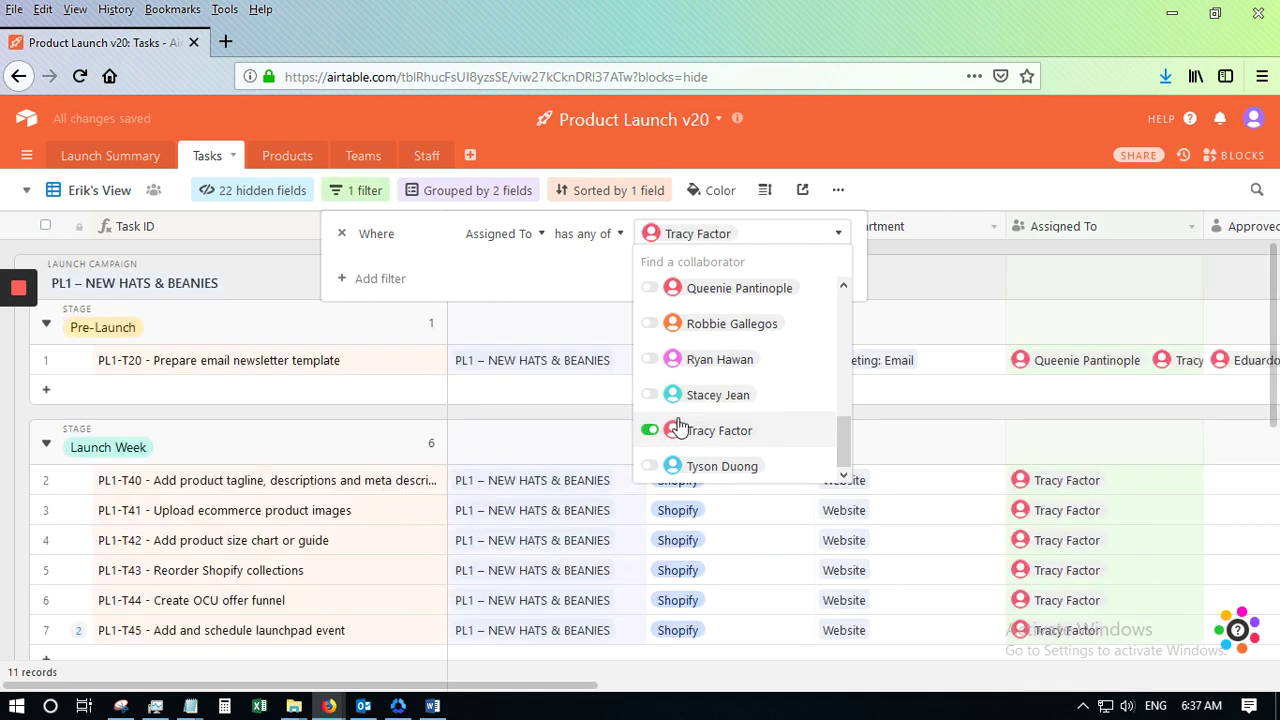
pyautogui.click(892, 145)
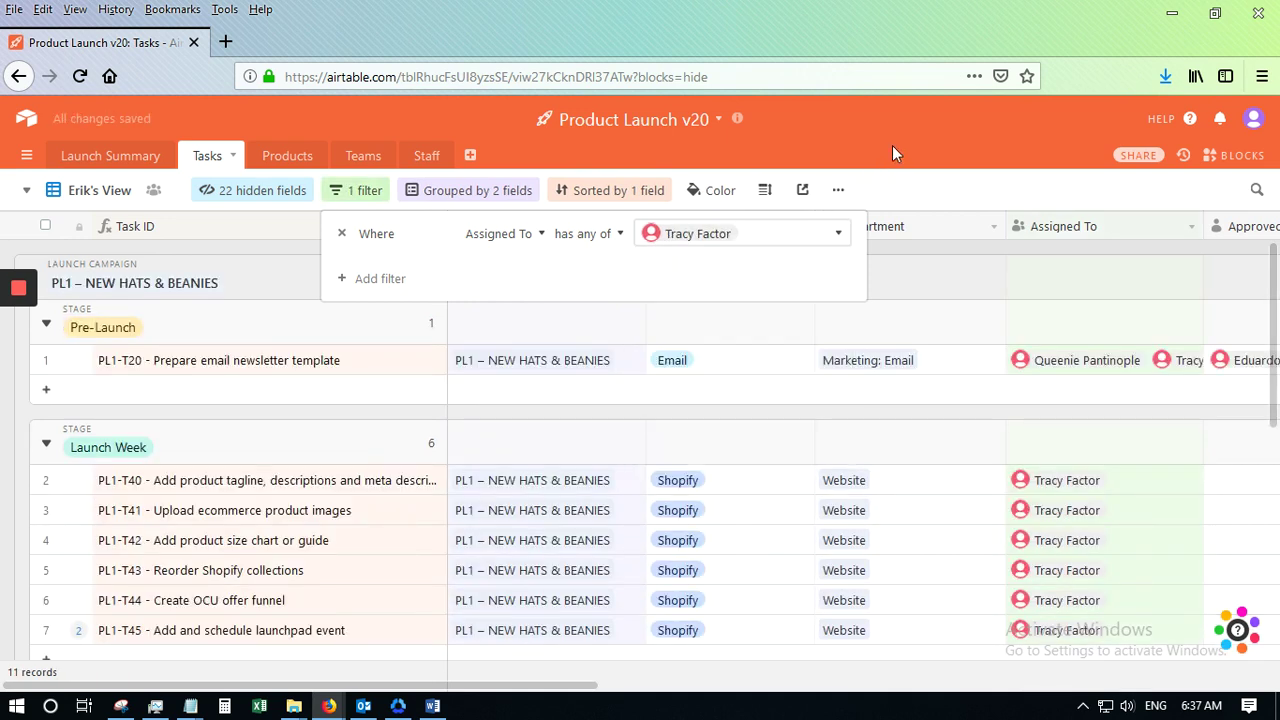
pyautogui.click(892, 145)
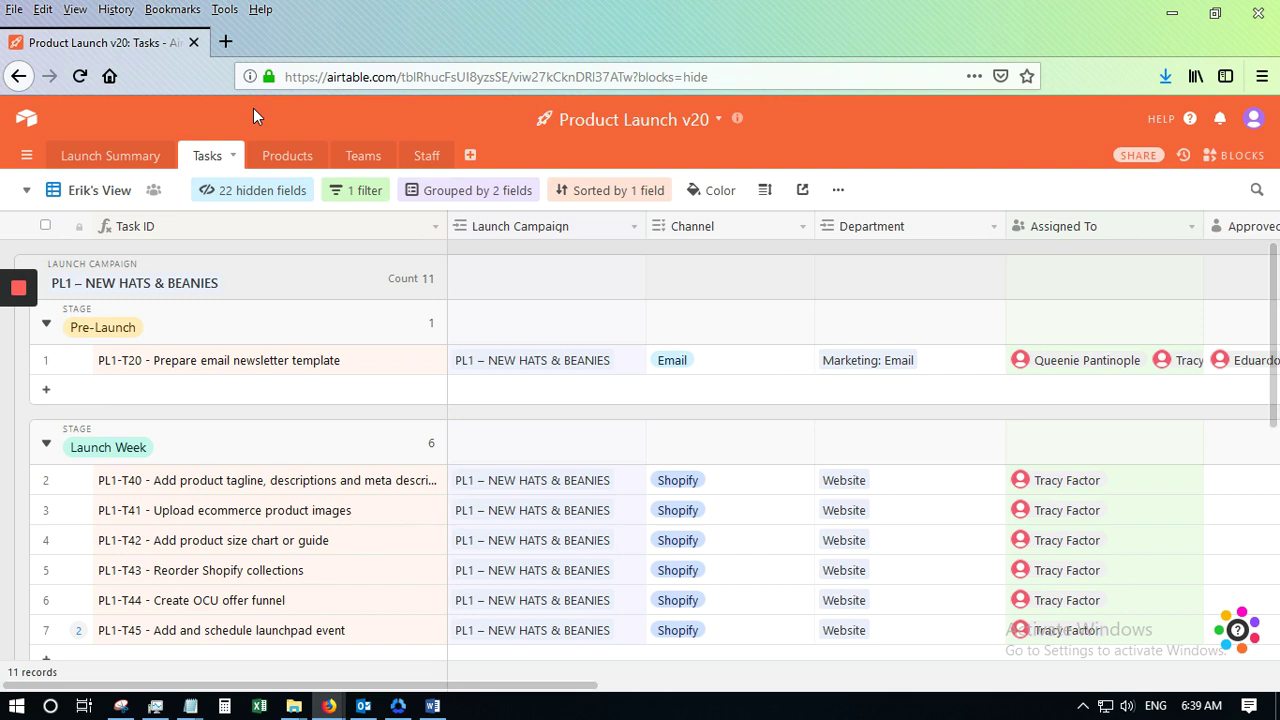
# Step: Check the new personal view's place in the Tasks table's list of views
pyautogui.click(23, 194)
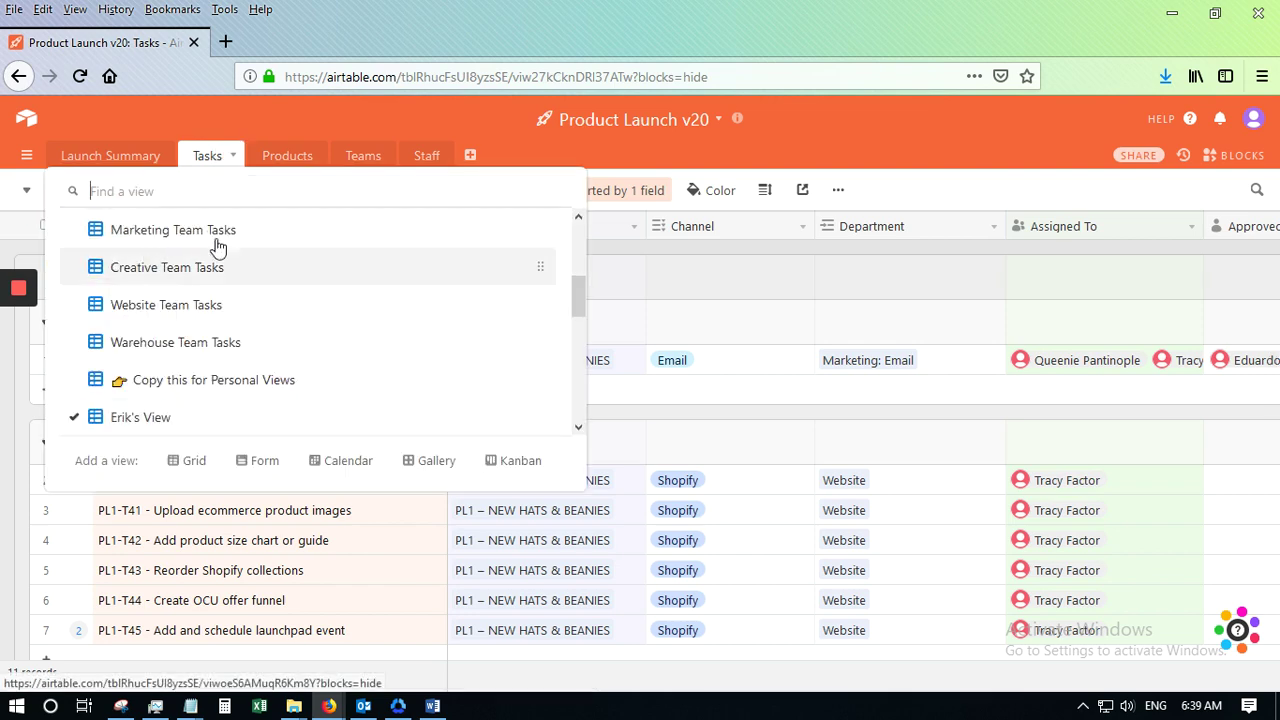
pyautogui.click(875, 129)
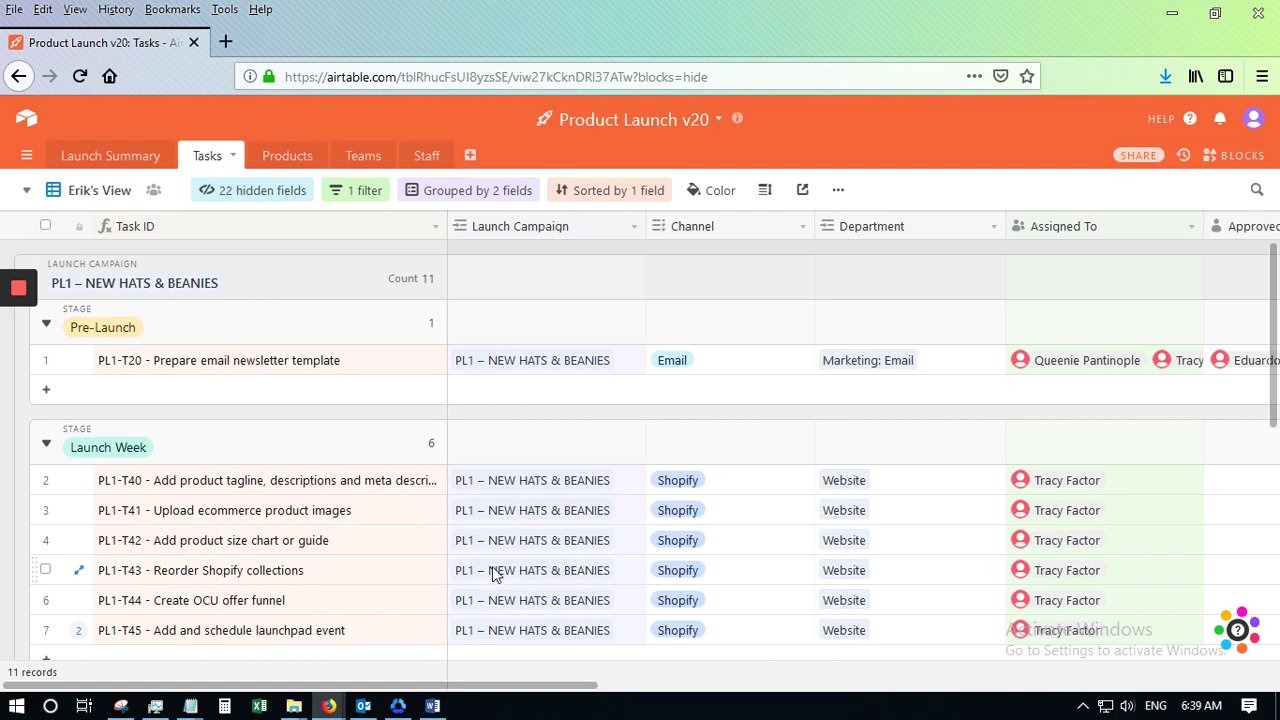
# Step: Expand the PL1-T20 newsletter template task and review its fields from Launch Campaign through PM Task Guide
pyautogui.click(391, 372)
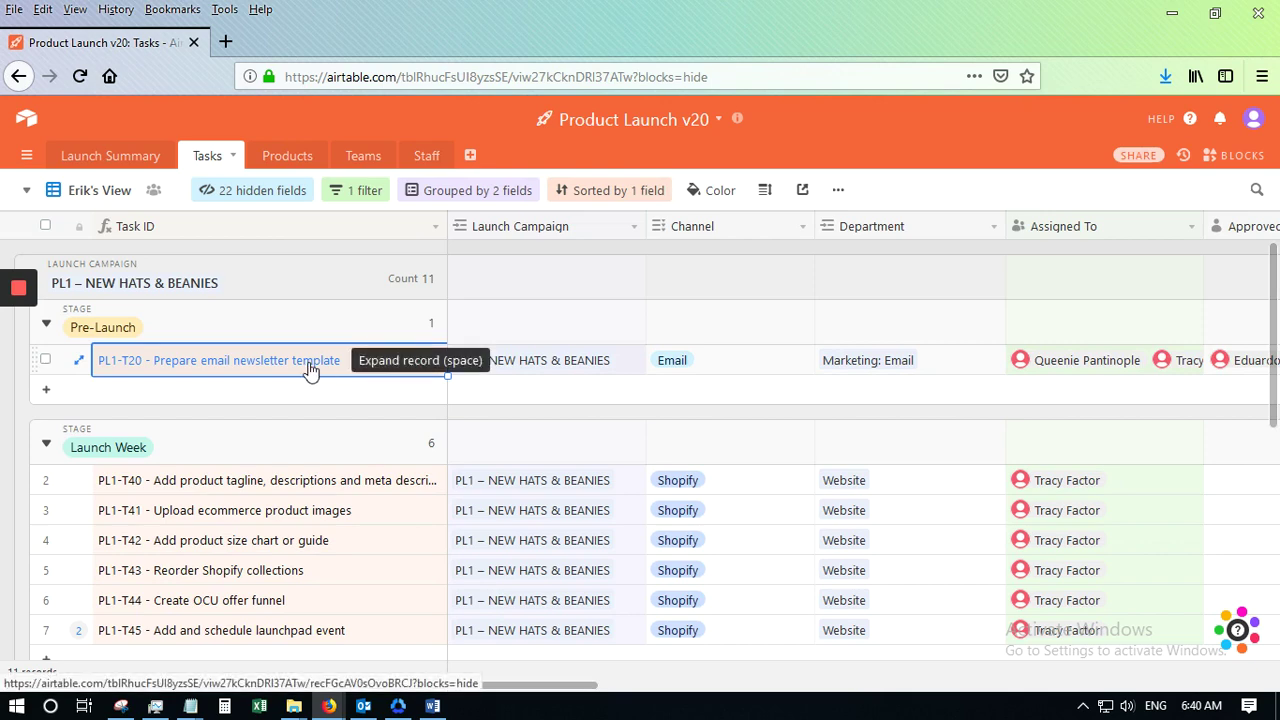
pyautogui.press('space')
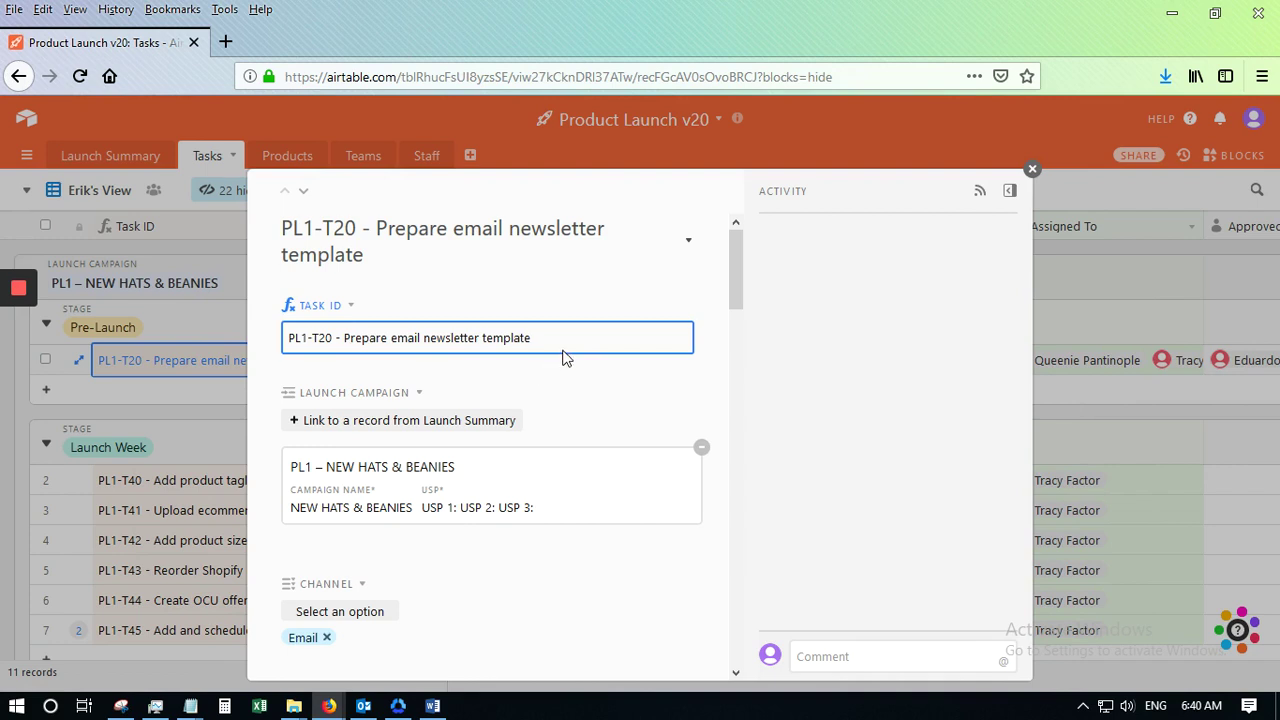
pyautogui.scroll(-2, 562, 361)
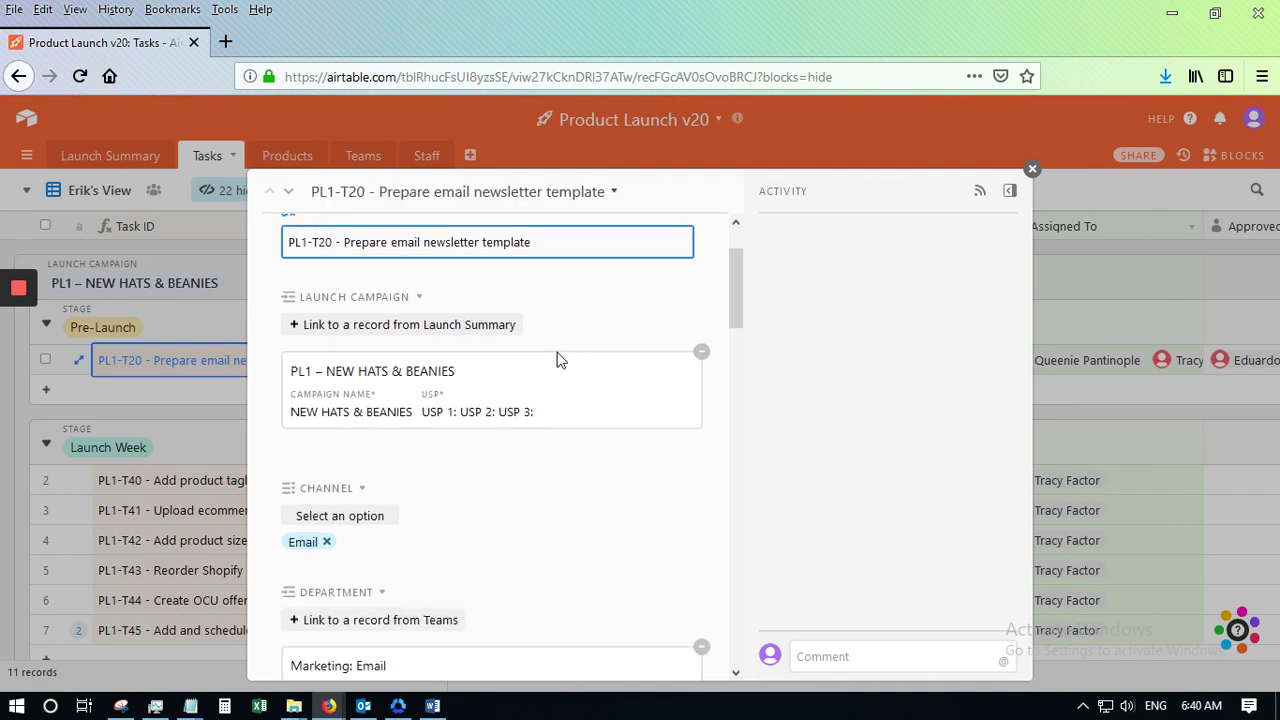
pyautogui.scroll(-2, 556, 359)
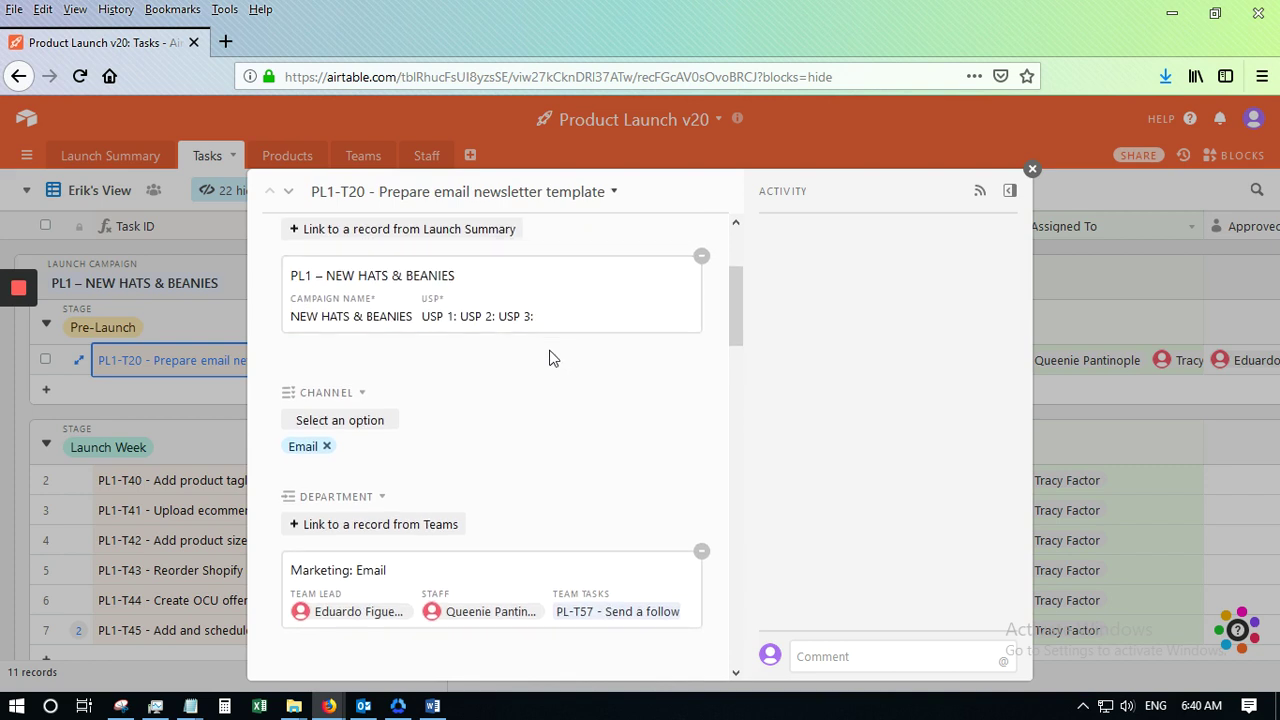
pyautogui.scroll(-4, 549, 359)
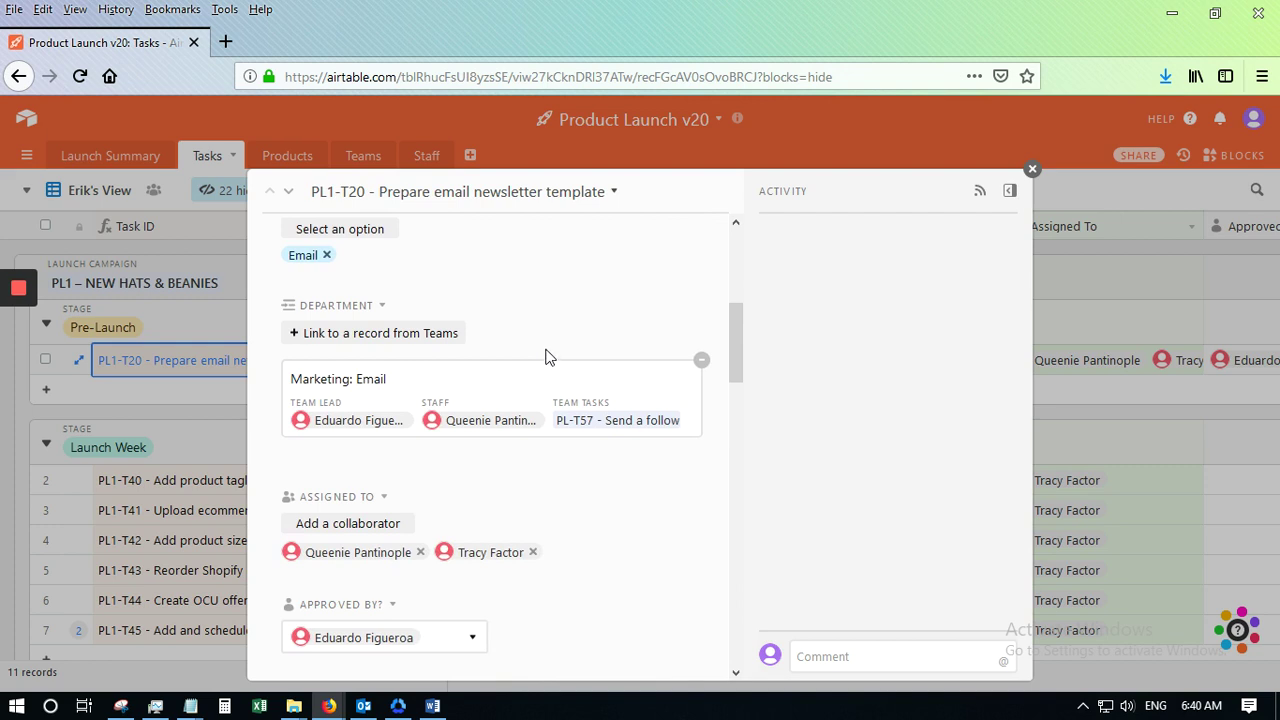
pyautogui.scroll(-2, 546, 357)
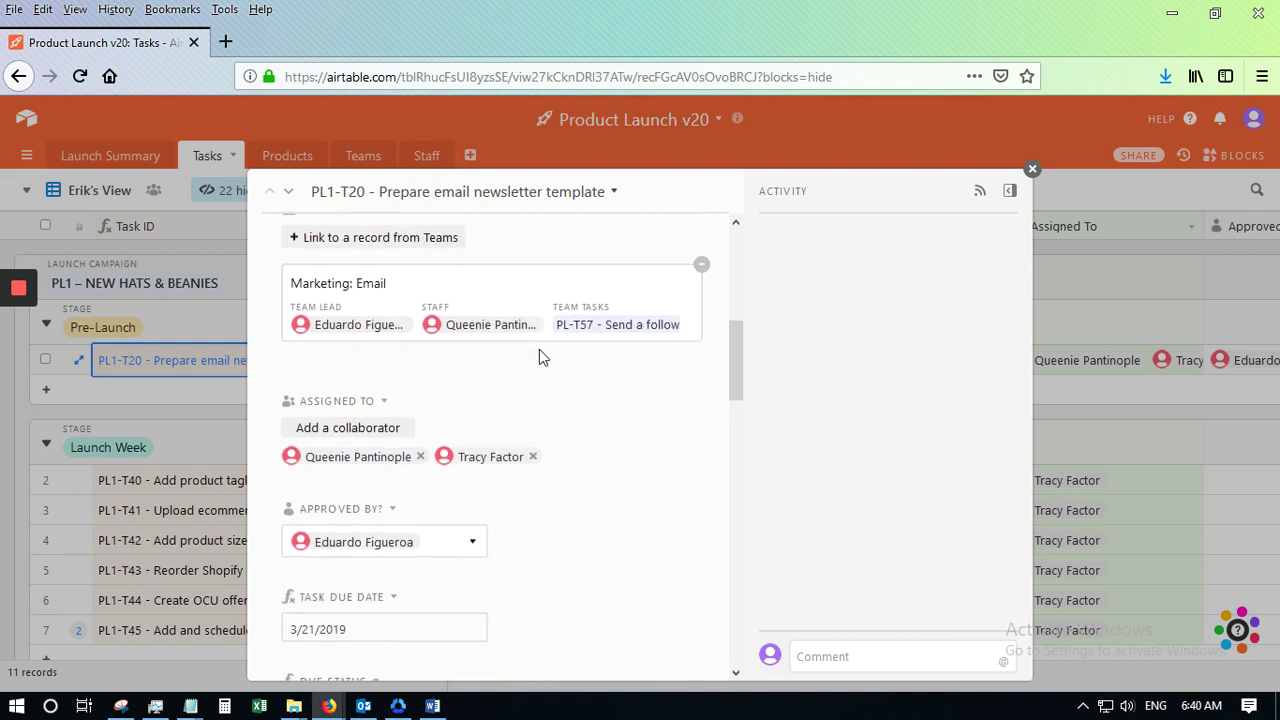
pyautogui.scroll(-2, 540, 350)
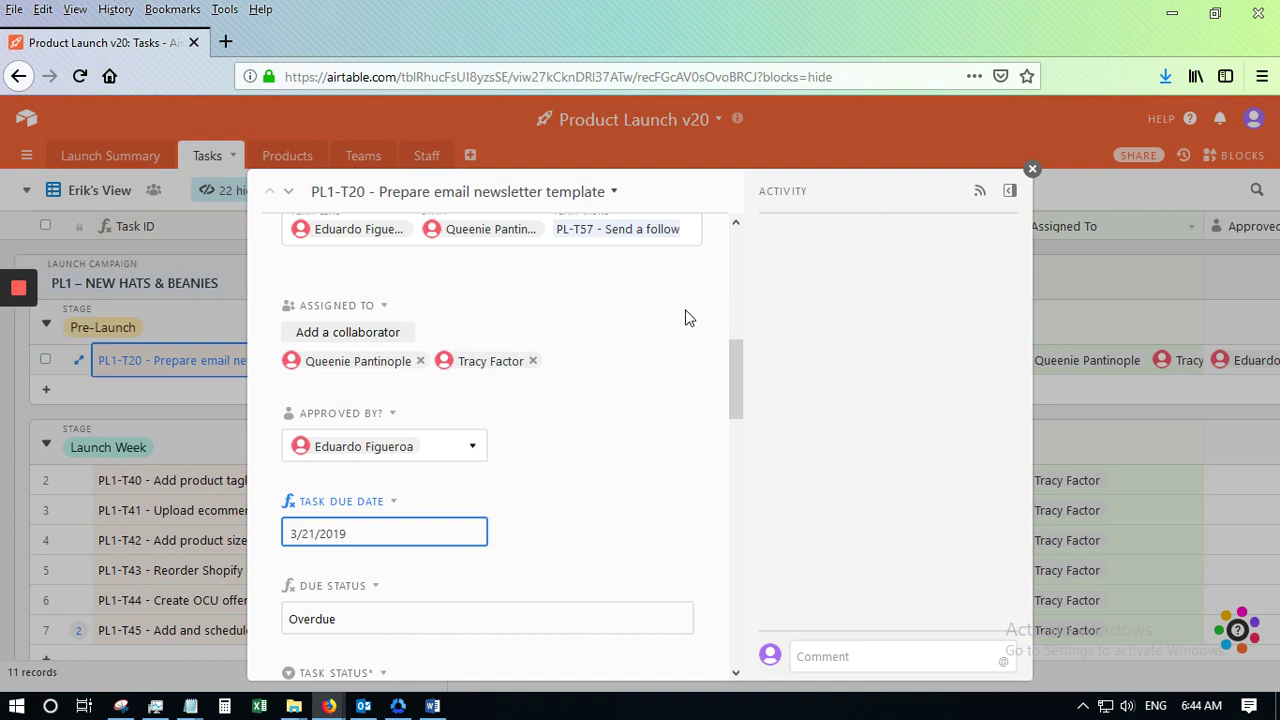
pyautogui.scroll(-4, 686, 318)
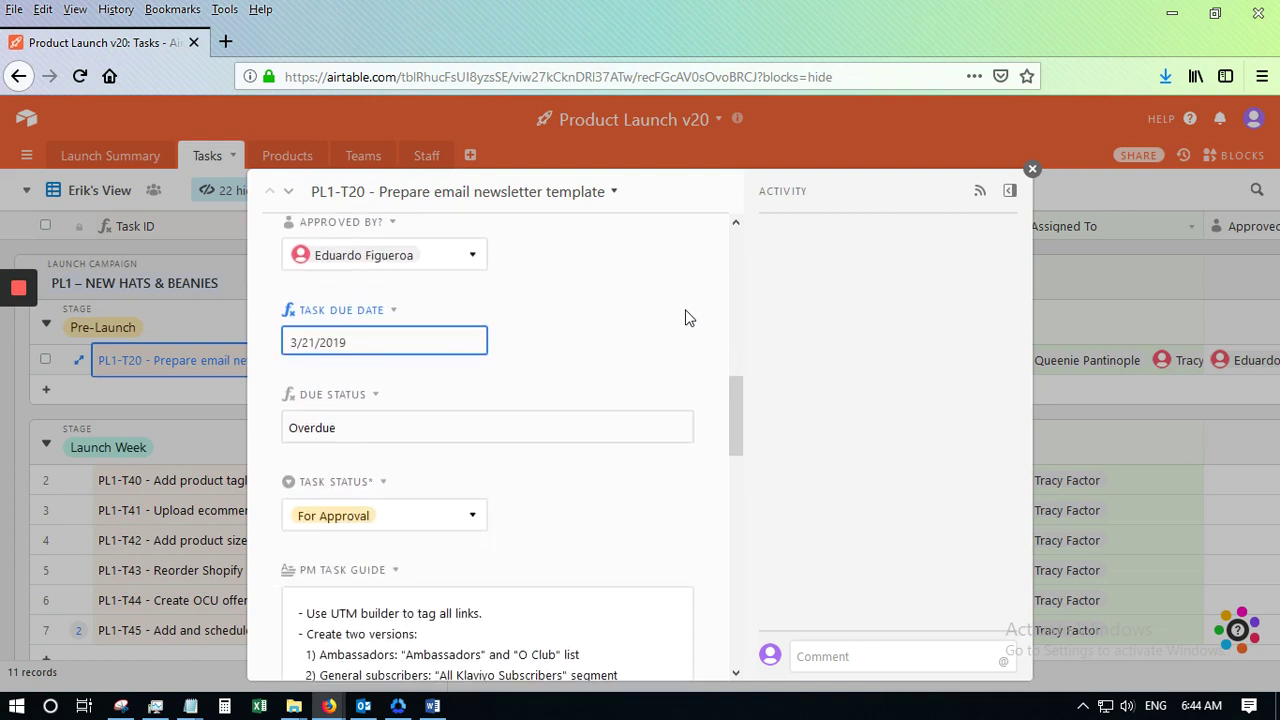
pyautogui.scroll(-2, 489, 360)
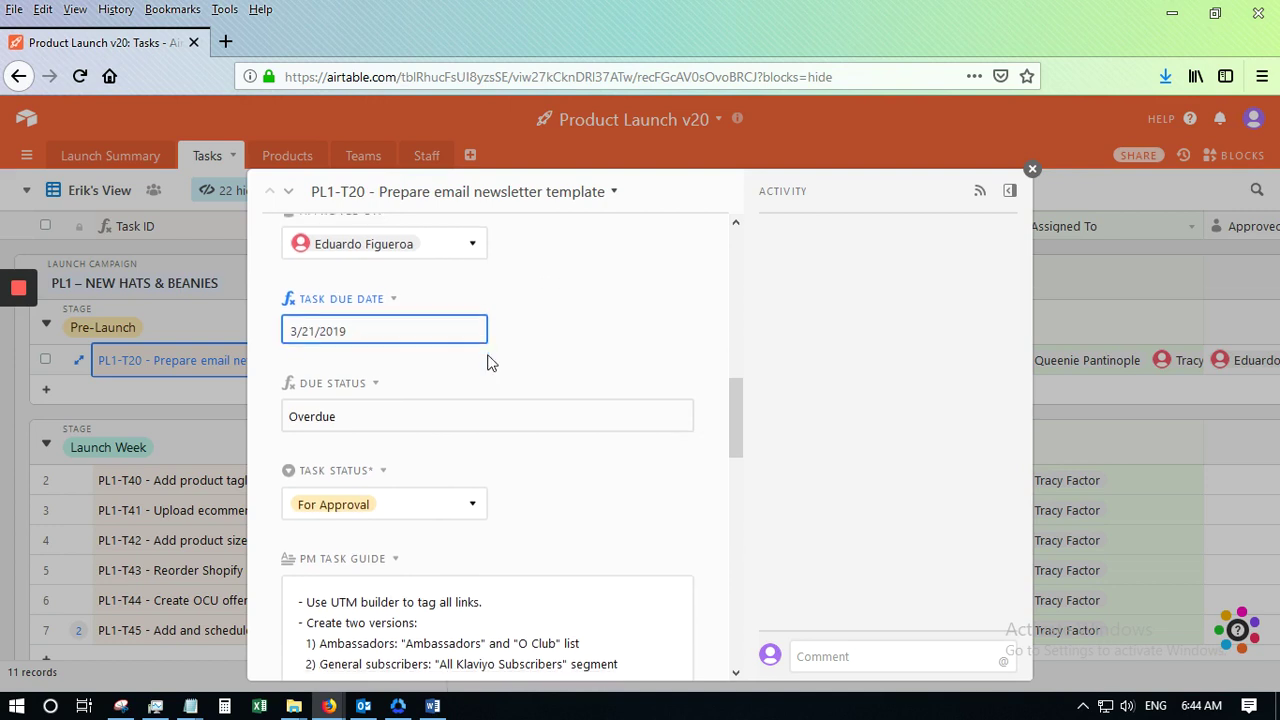
pyautogui.scroll(-2, 489, 378)
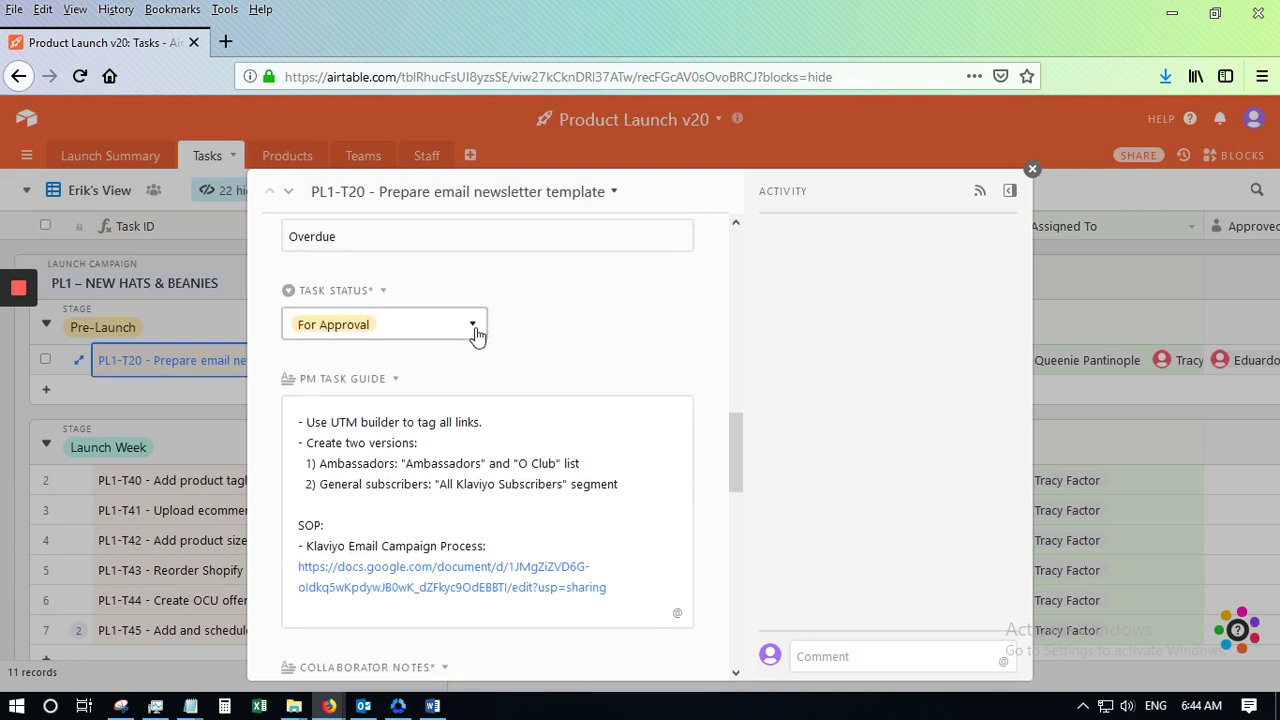
# Step: Choose For Approval as the Task Status of the PL1-T20 record
pyautogui.click(476, 334)
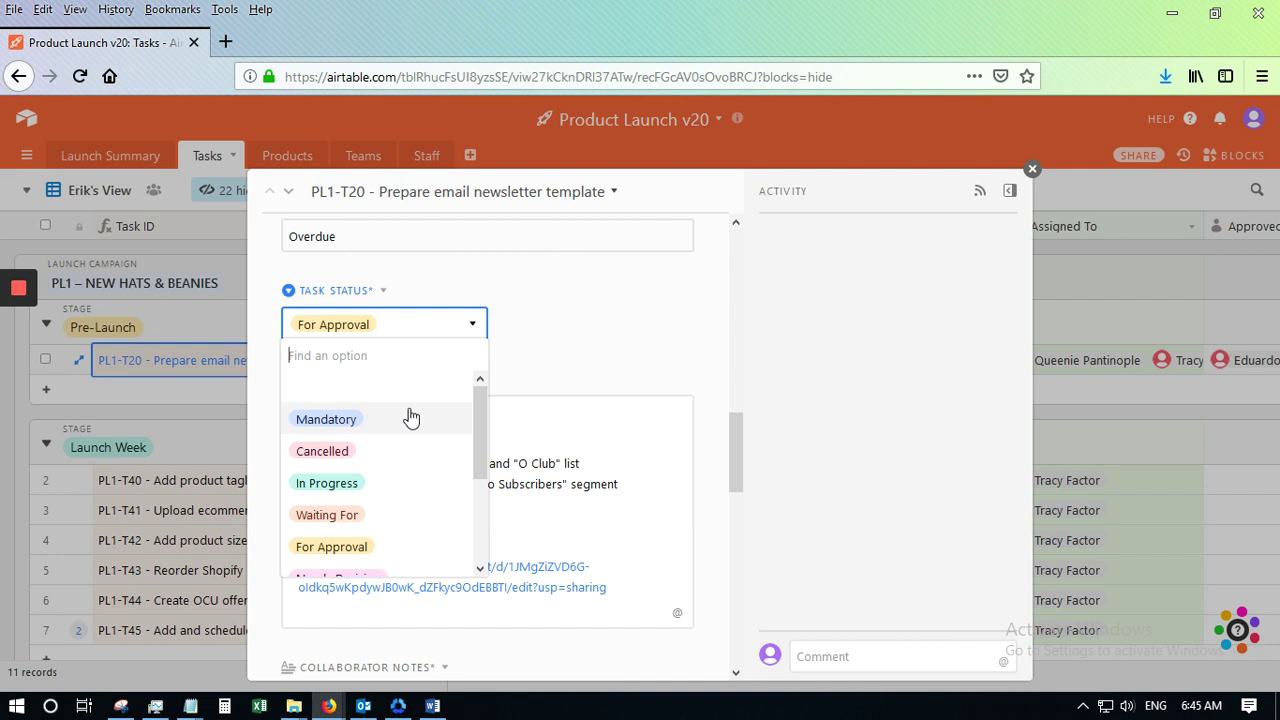
pyautogui.scroll(-2, 410, 440)
pyautogui.click(403, 454)
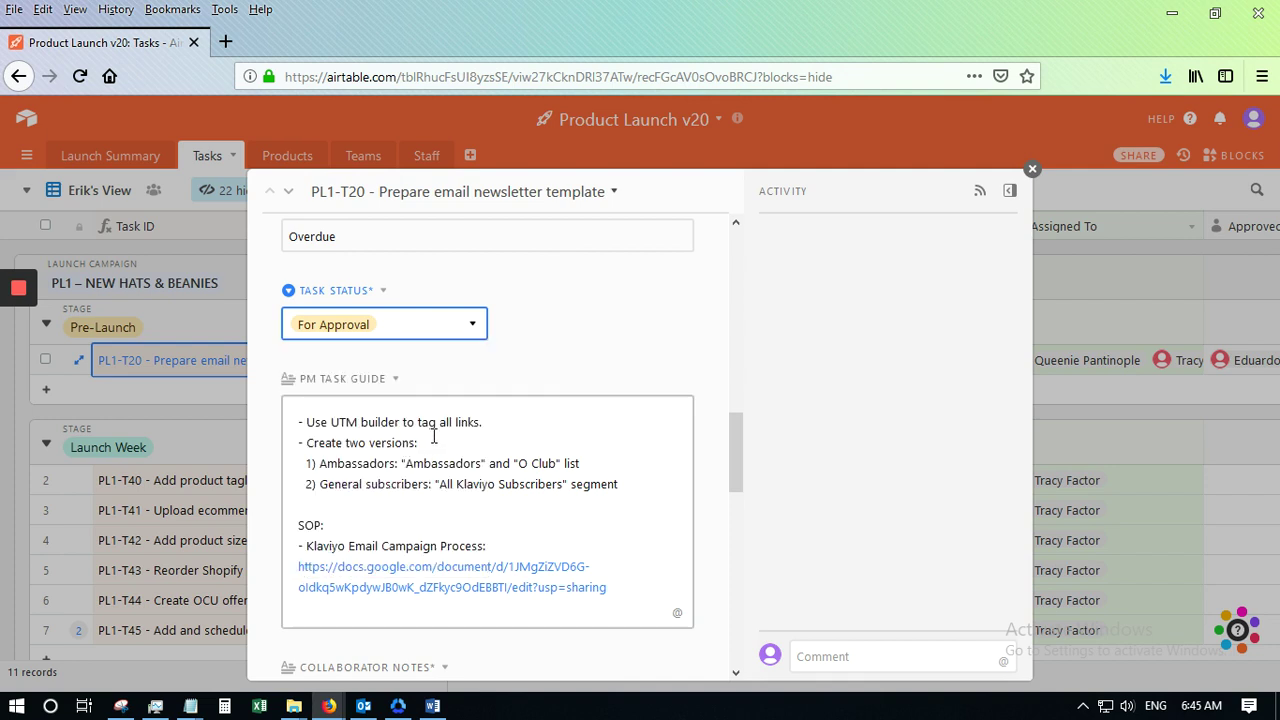
pyautogui.scroll(1, 618, 399)
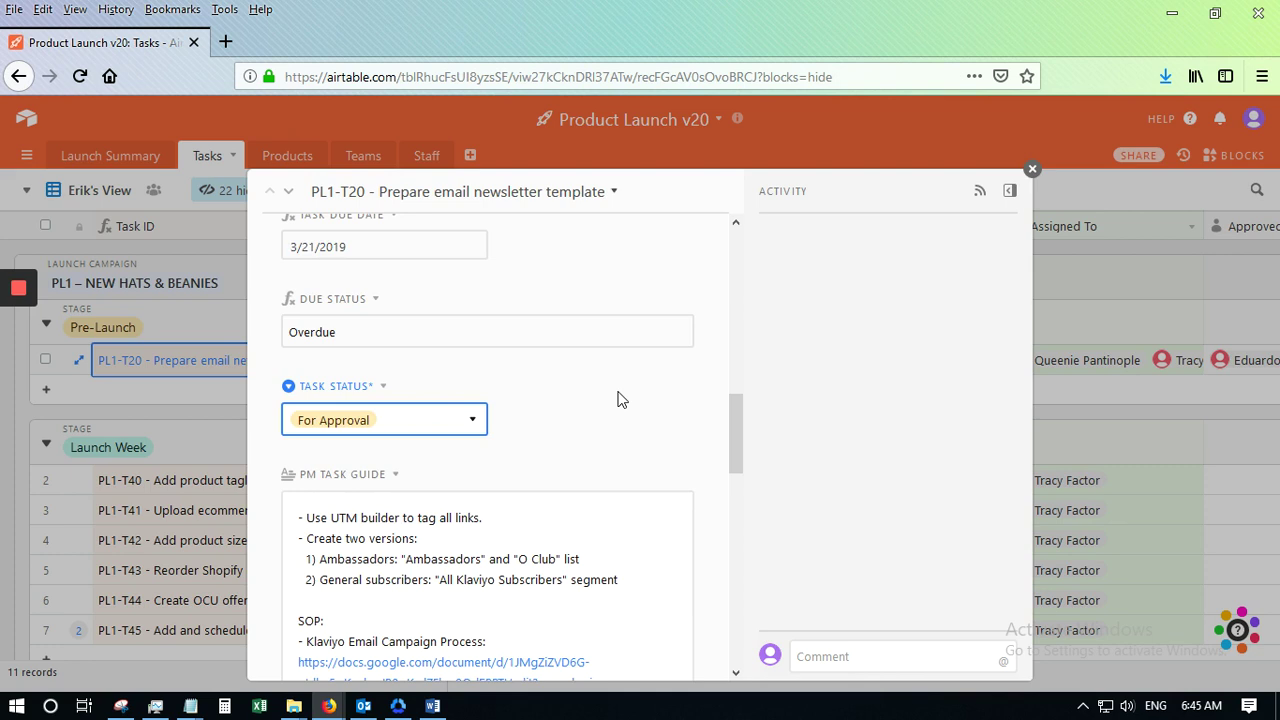
pyautogui.scroll(-1, 618, 399)
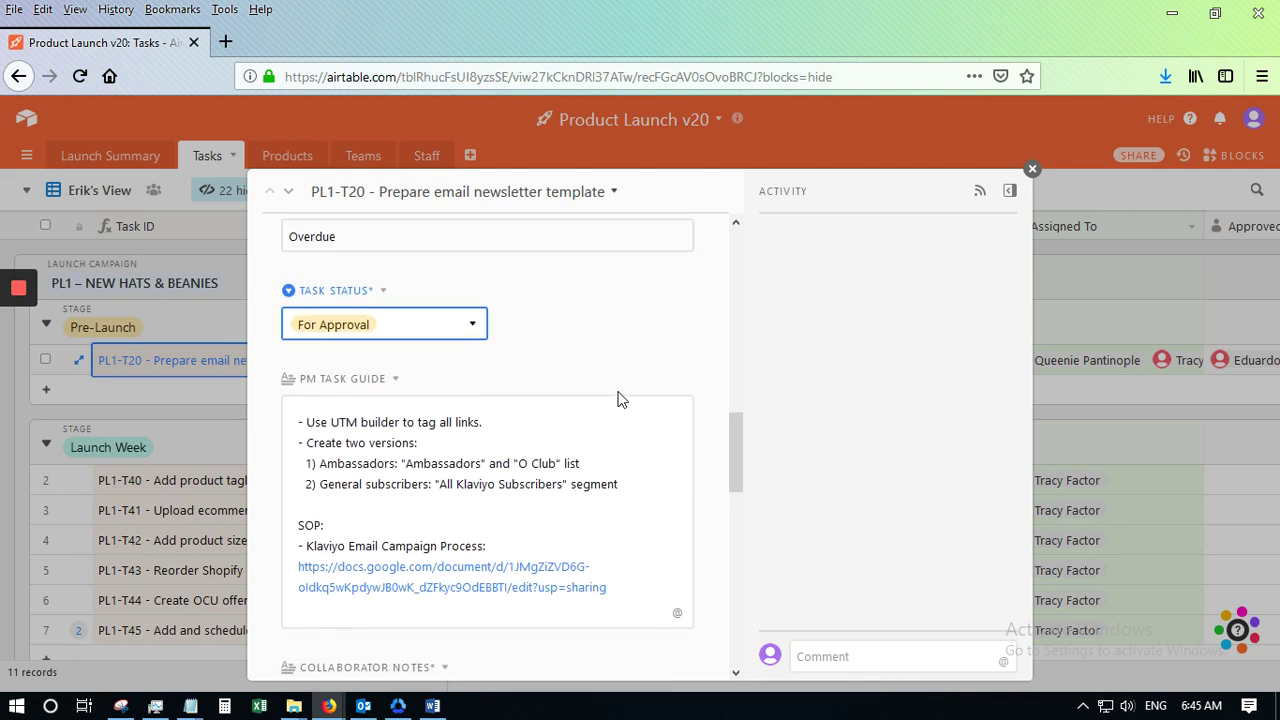
# Step: Post a comment on the PL1-T20 record mentioning the team member the personal view is named after, followed by "for approval", and close the record
pyautogui.click(828, 658)
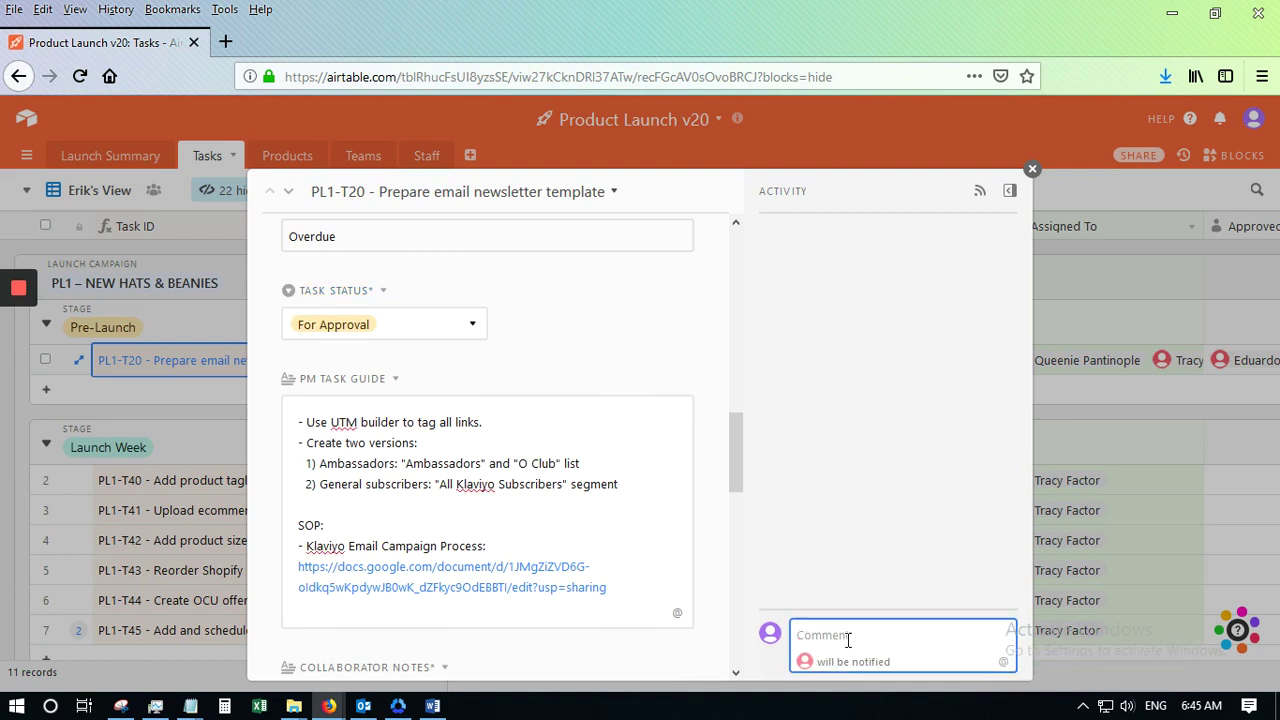
pyautogui.write('@')
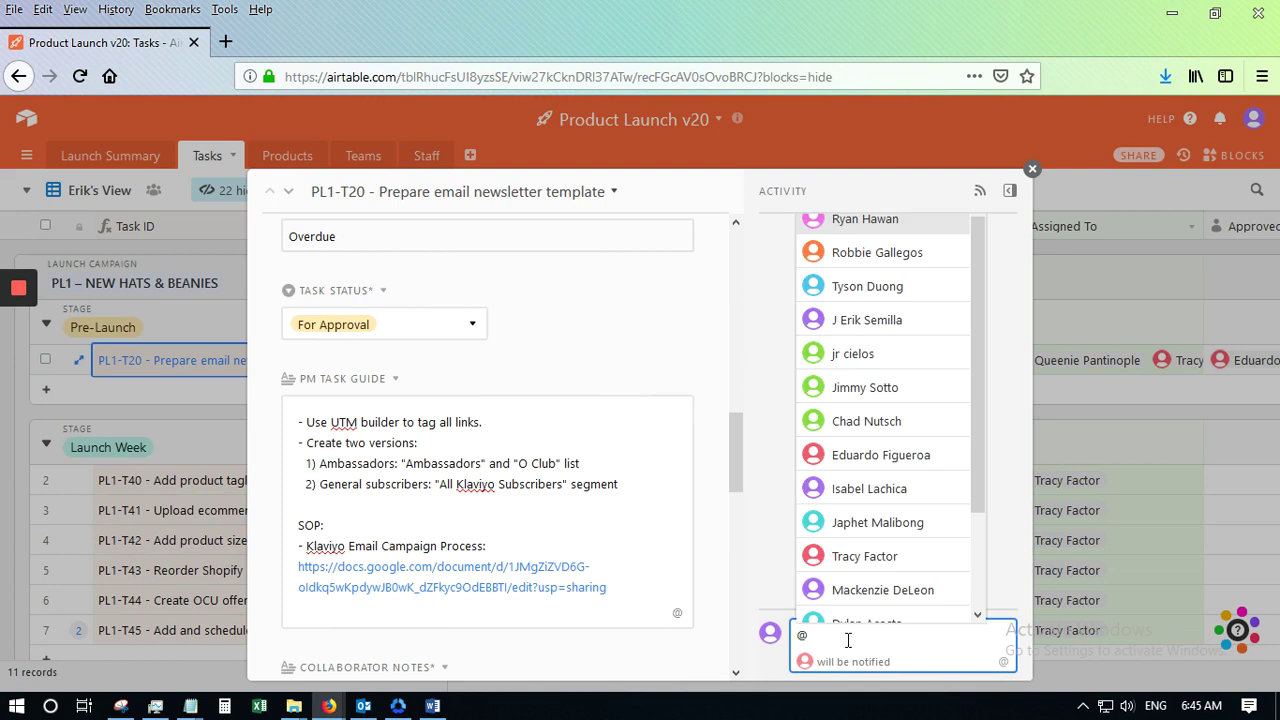
pyautogui.scroll(-1, 864, 425)
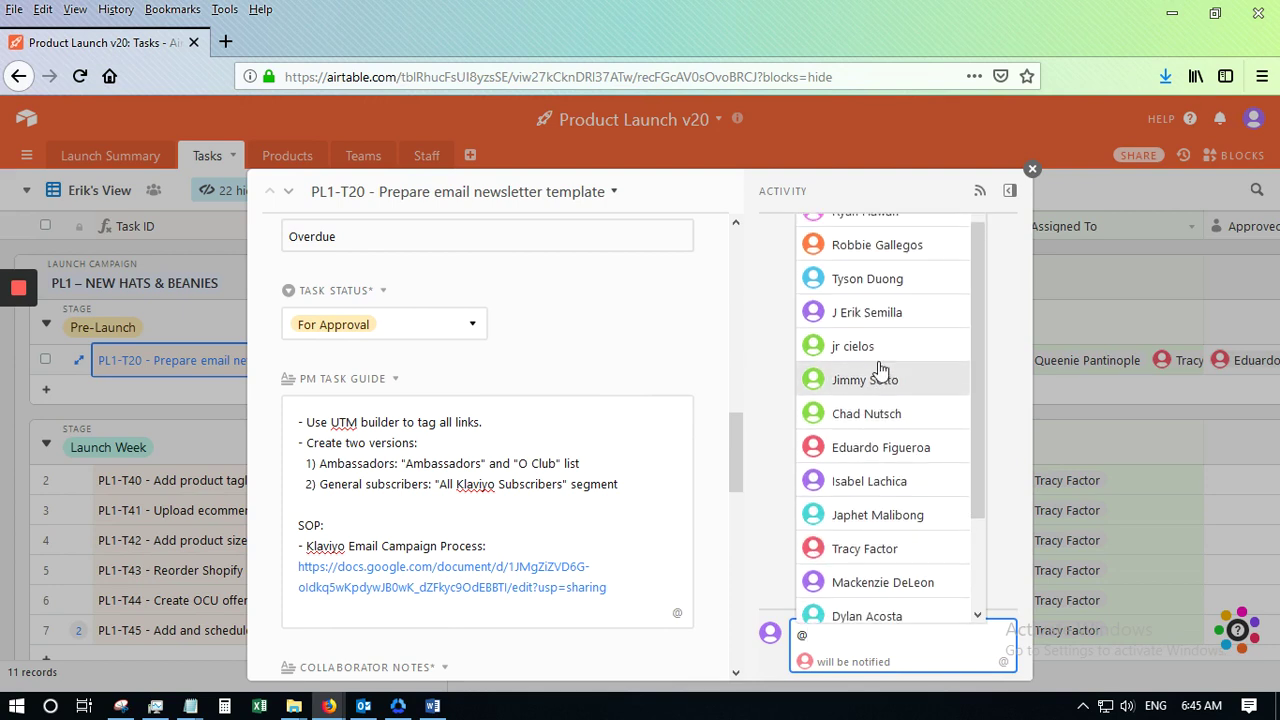
pyautogui.scroll(1, 880, 366)
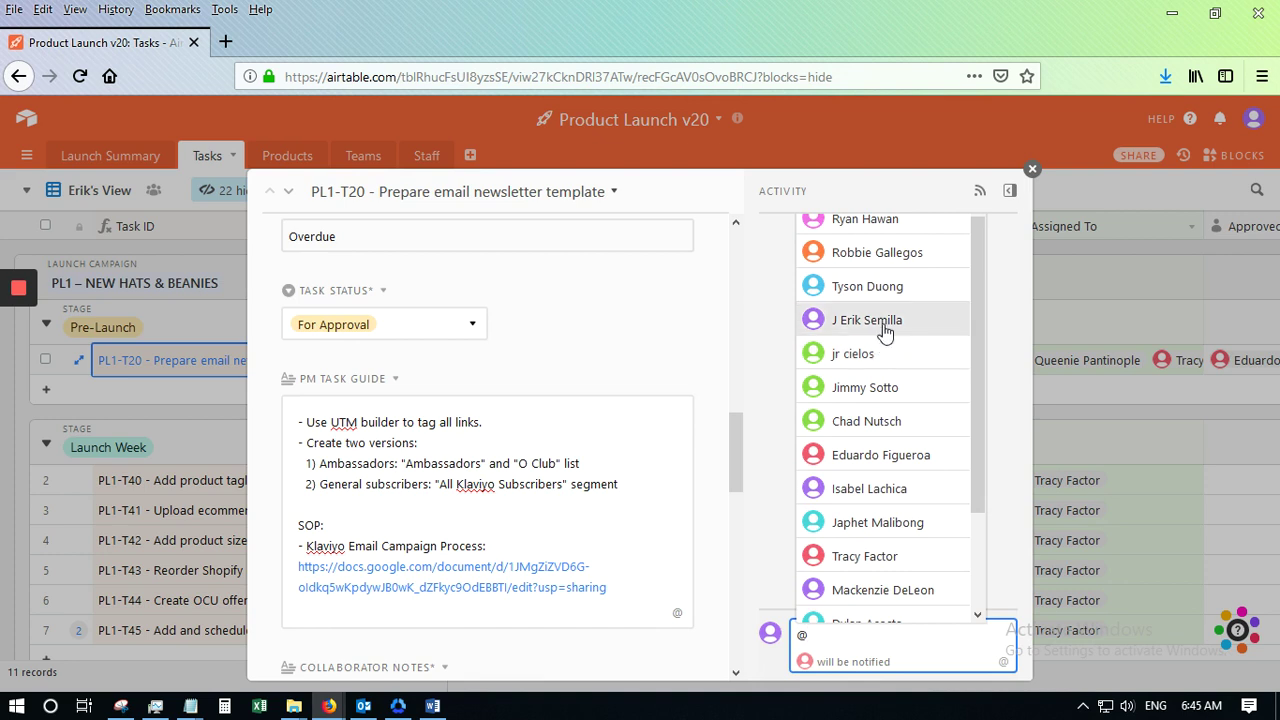
pyautogui.click(884, 321)
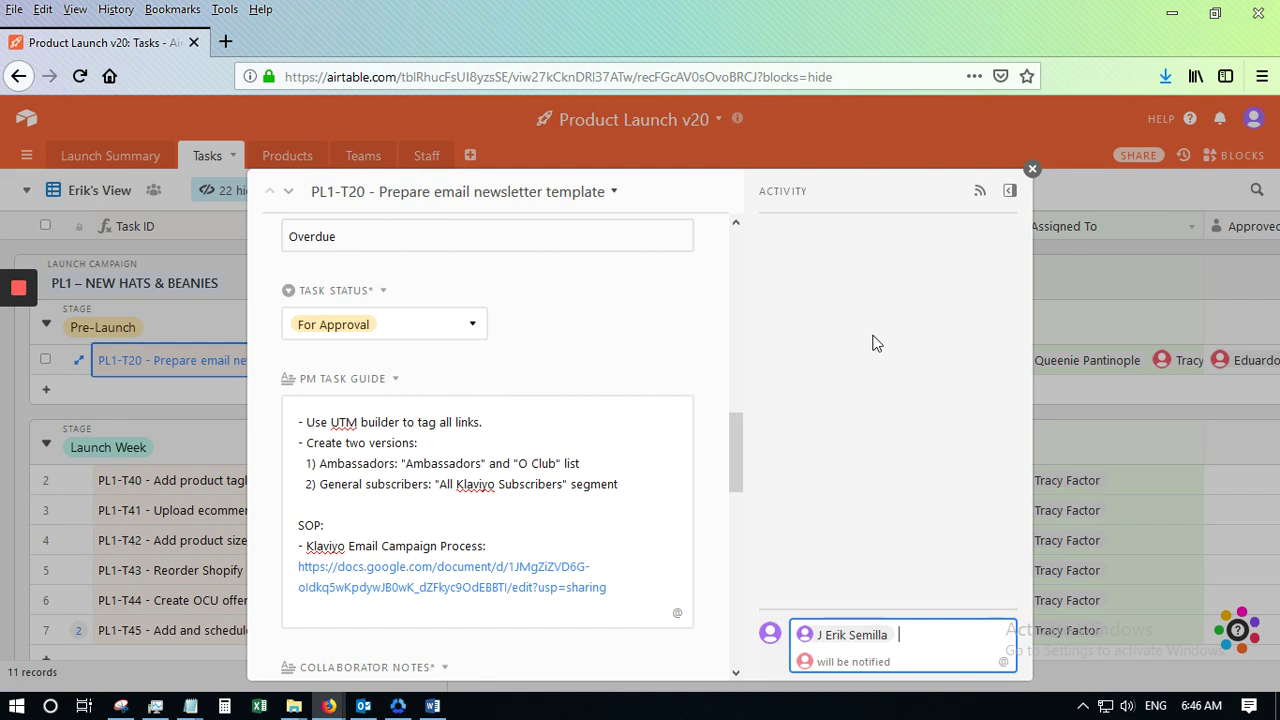
pyautogui.write('for approval')
pyautogui.press('Return')
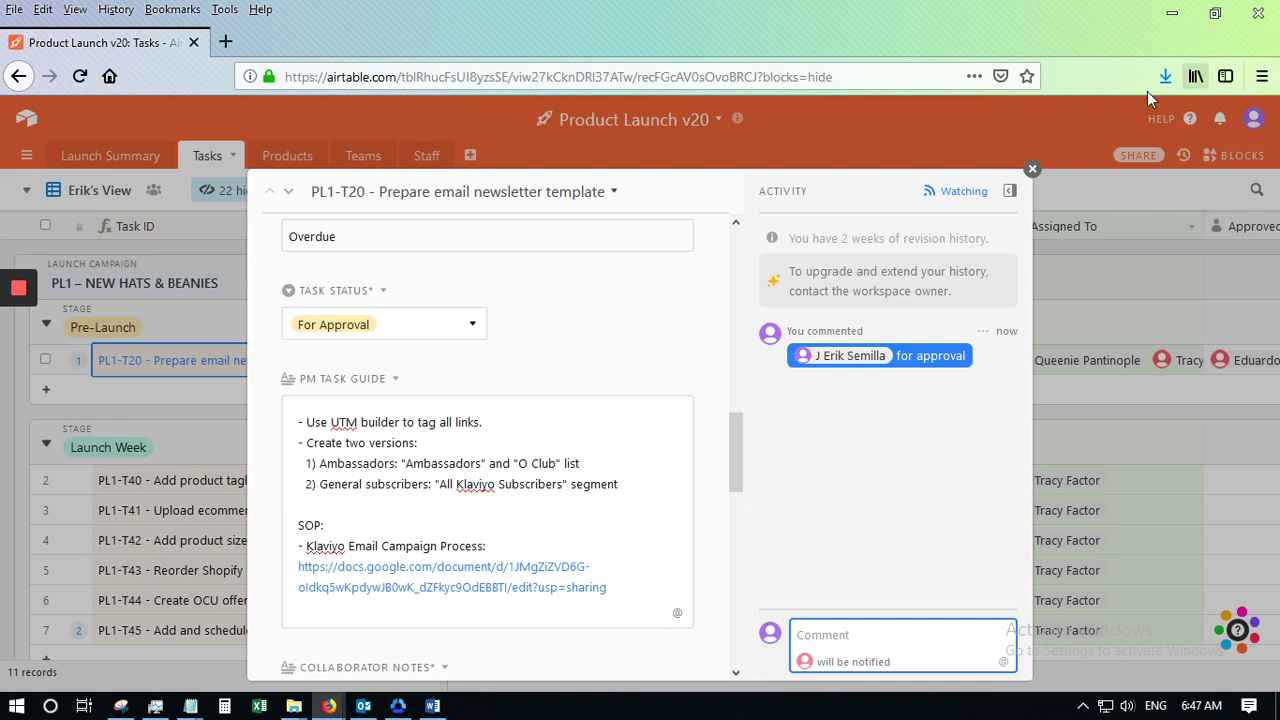
pyautogui.click(1032, 169)
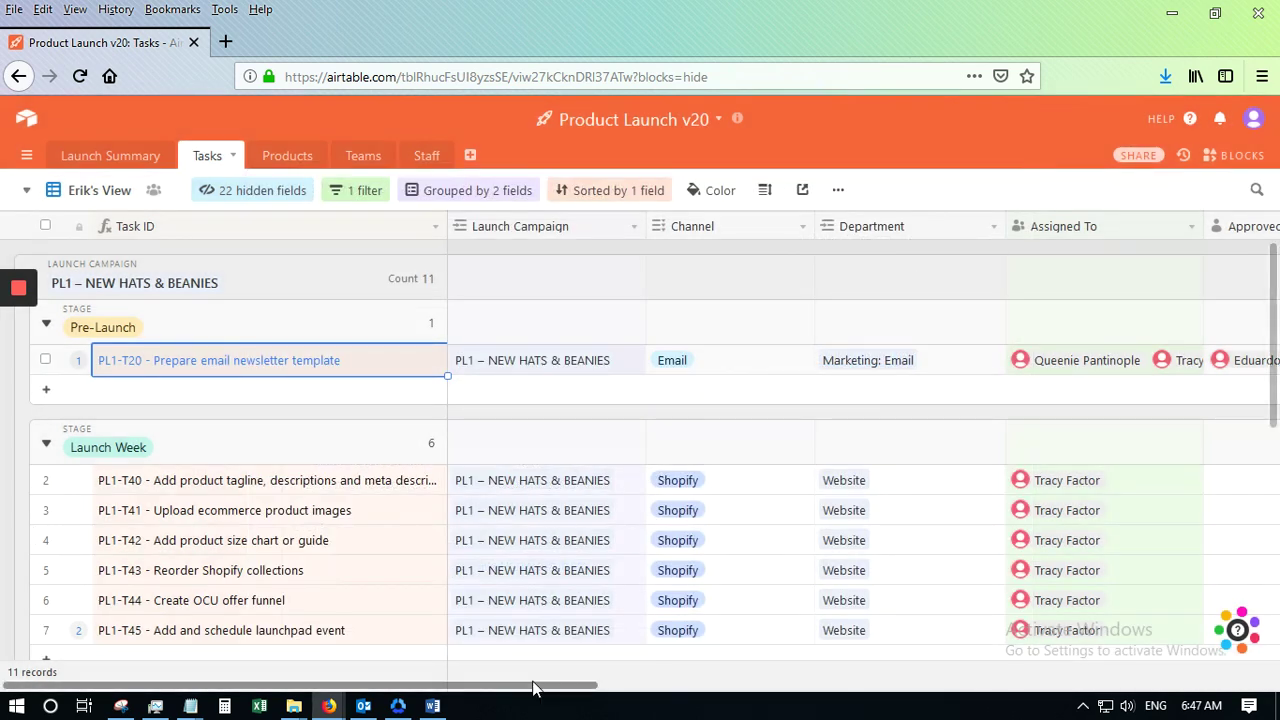
# Step: Look across the personal view's columns as far as Related Tasks and return to the first columns
pyautogui.moveTo(533, 688); pyautogui.dragTo(636, 688)
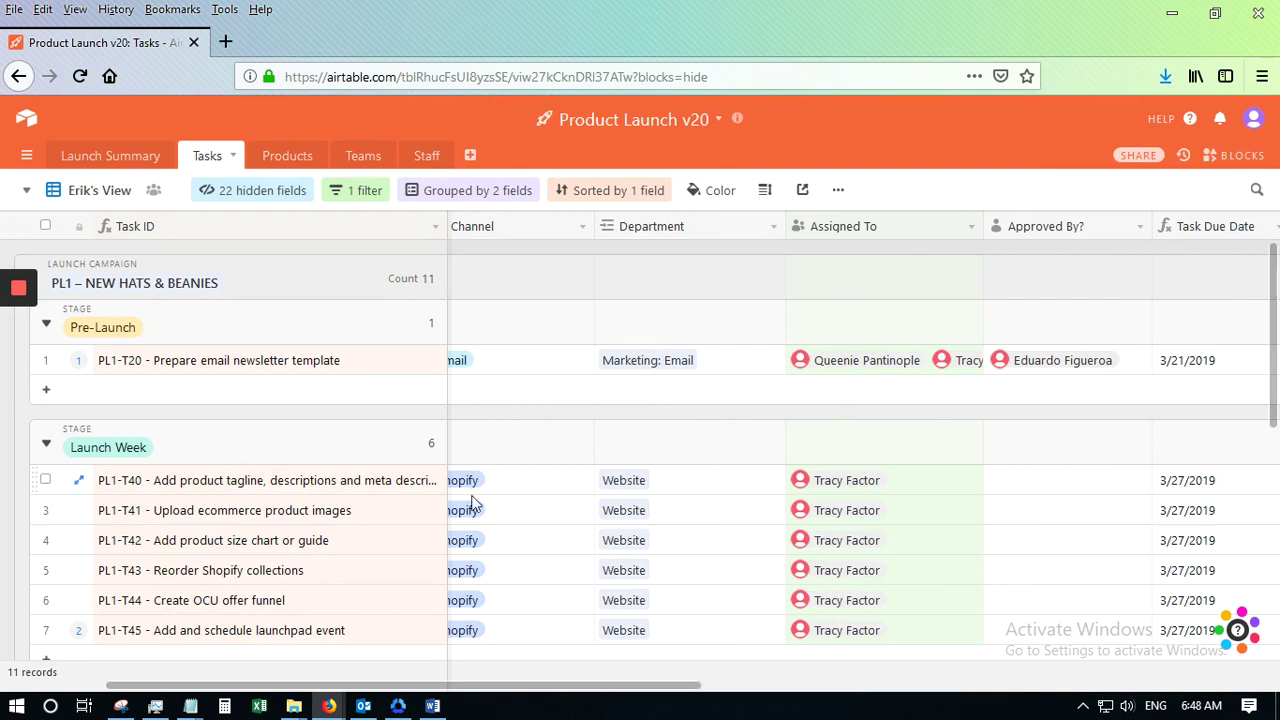
pyautogui.moveTo(443, 688); pyautogui.dragTo(933, 354)
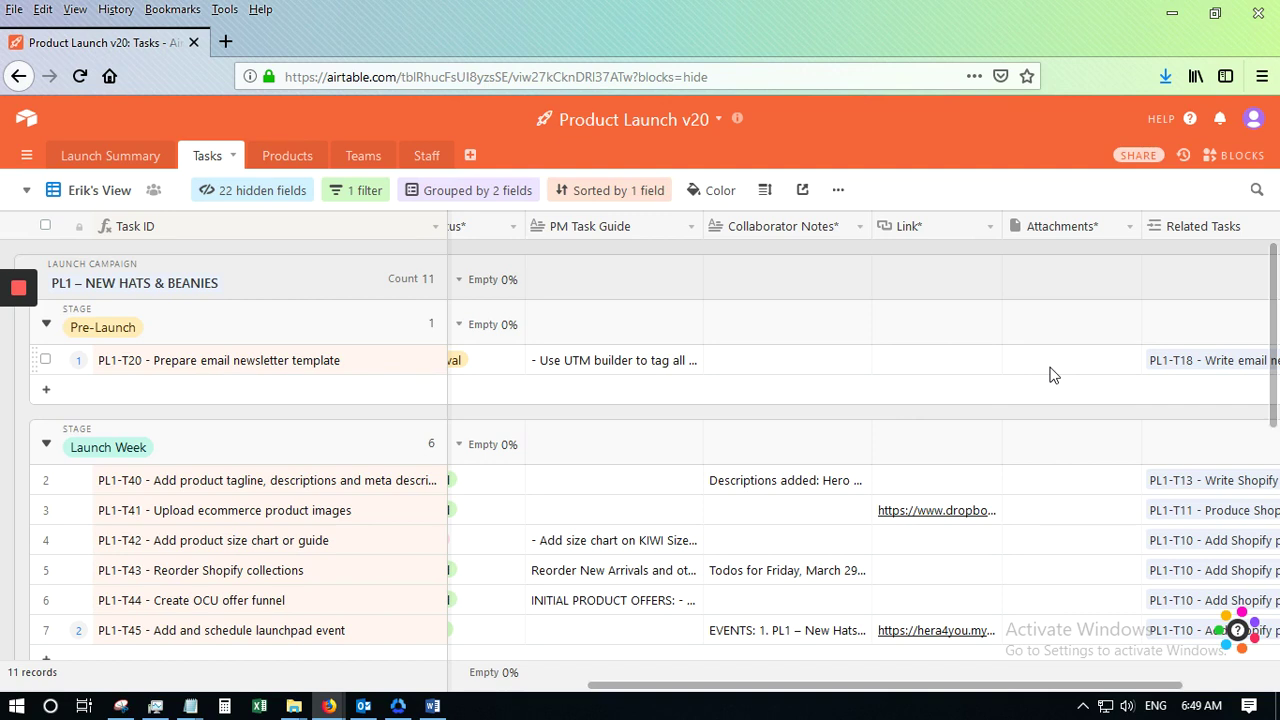
pyautogui.moveTo(800, 685); pyautogui.dragTo(186, 686)
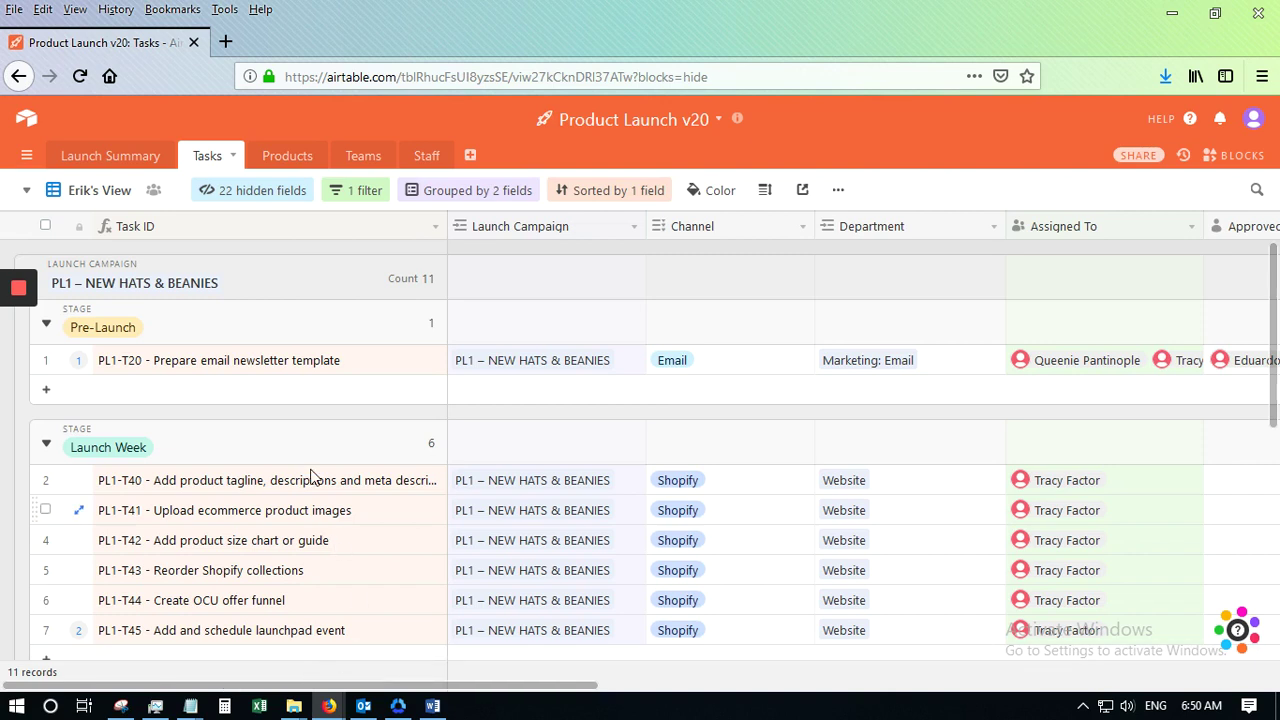
# Step: Reopen the expanded PL1-T20 record to go over its fields down to Attachments, and close it again
pyautogui.click(360, 368)
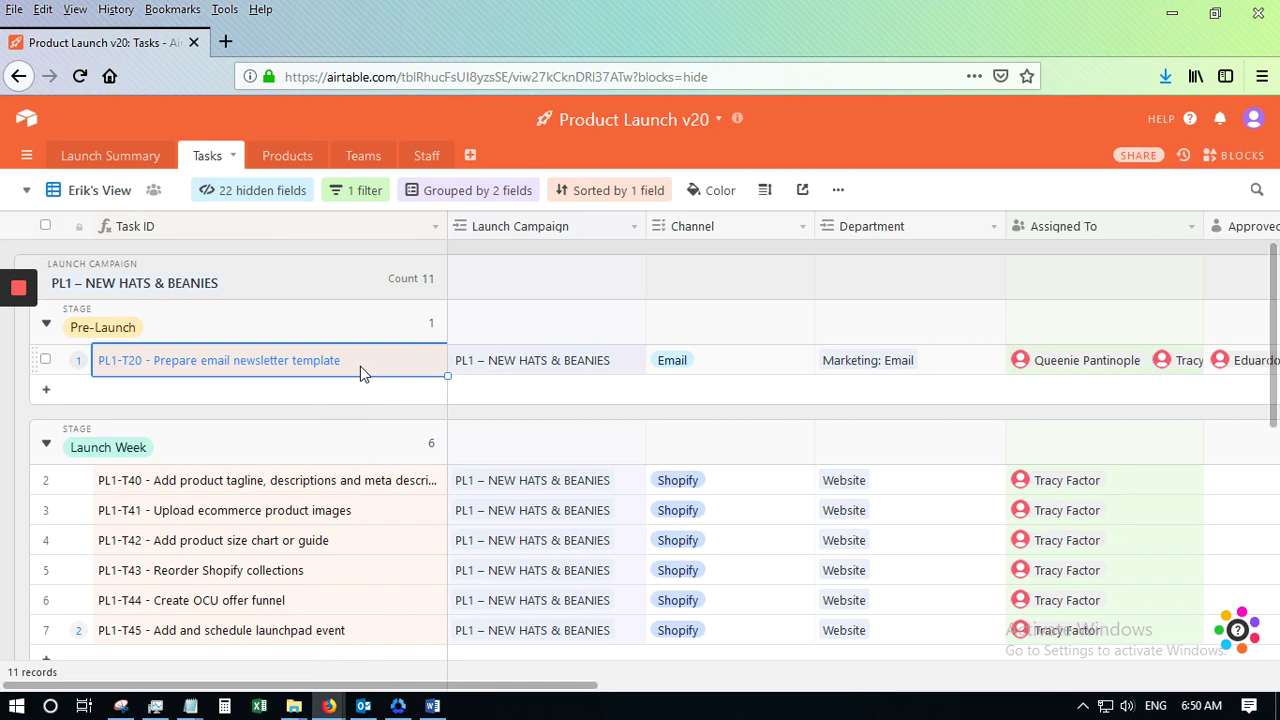
pyautogui.press('space')
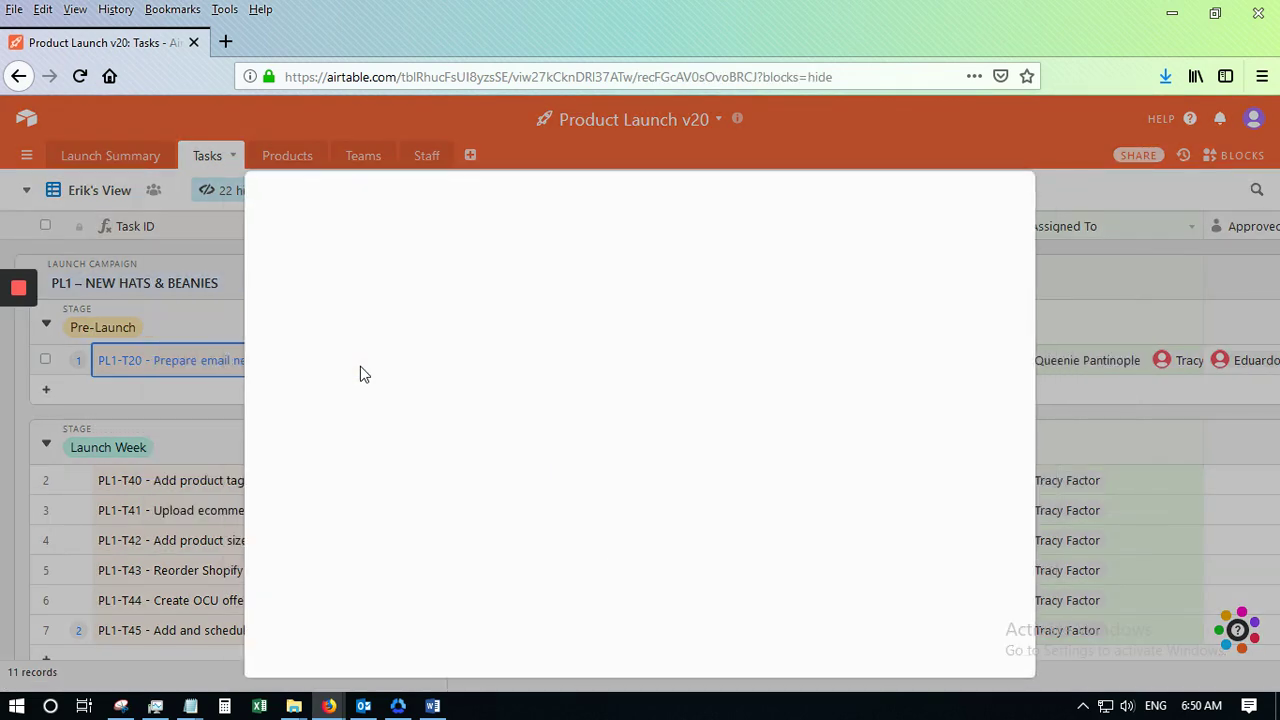
pyautogui.scroll(-2, 522, 385)
pyautogui.scroll(-5, 522, 387)
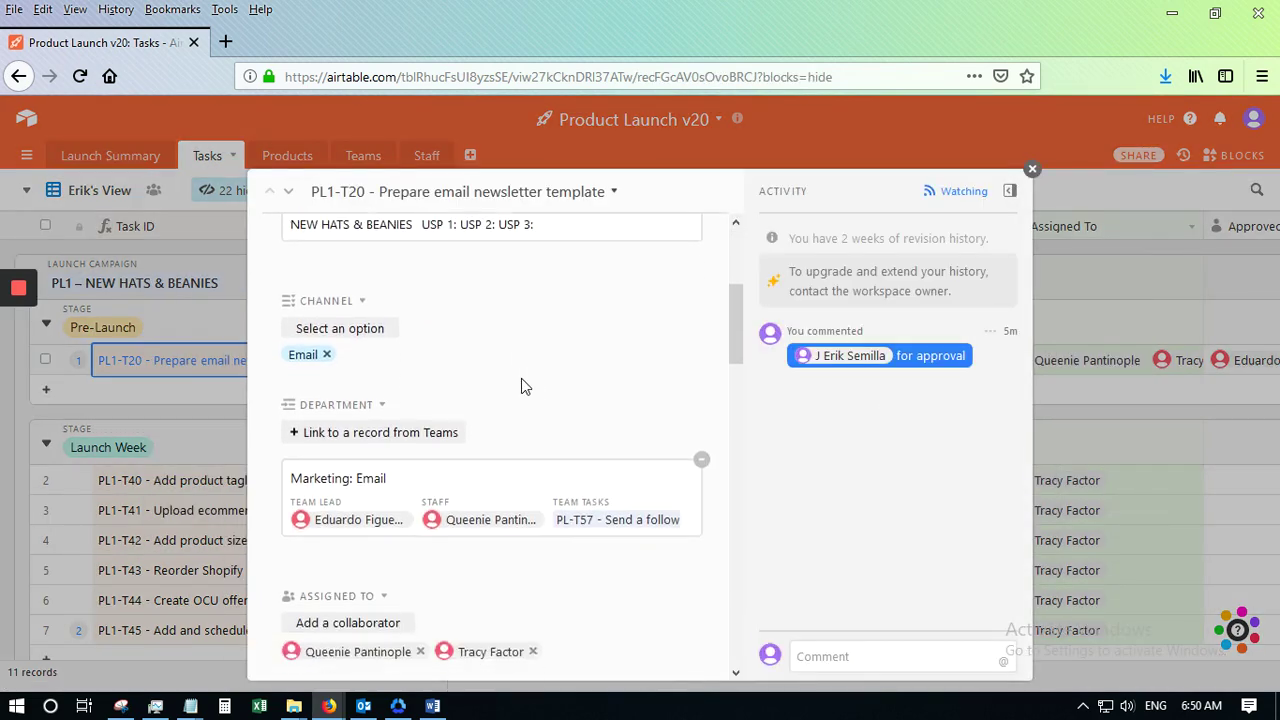
pyautogui.scroll(-5, 521, 386)
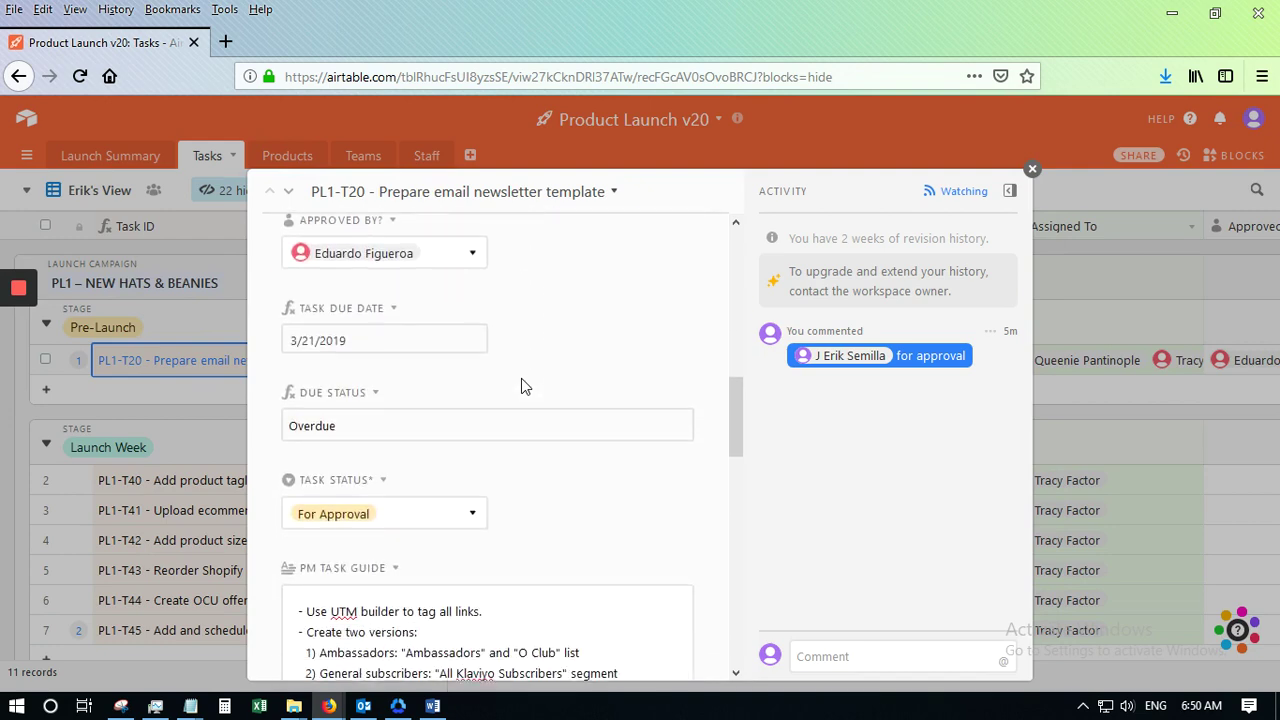
pyautogui.scroll(-5, 521, 380)
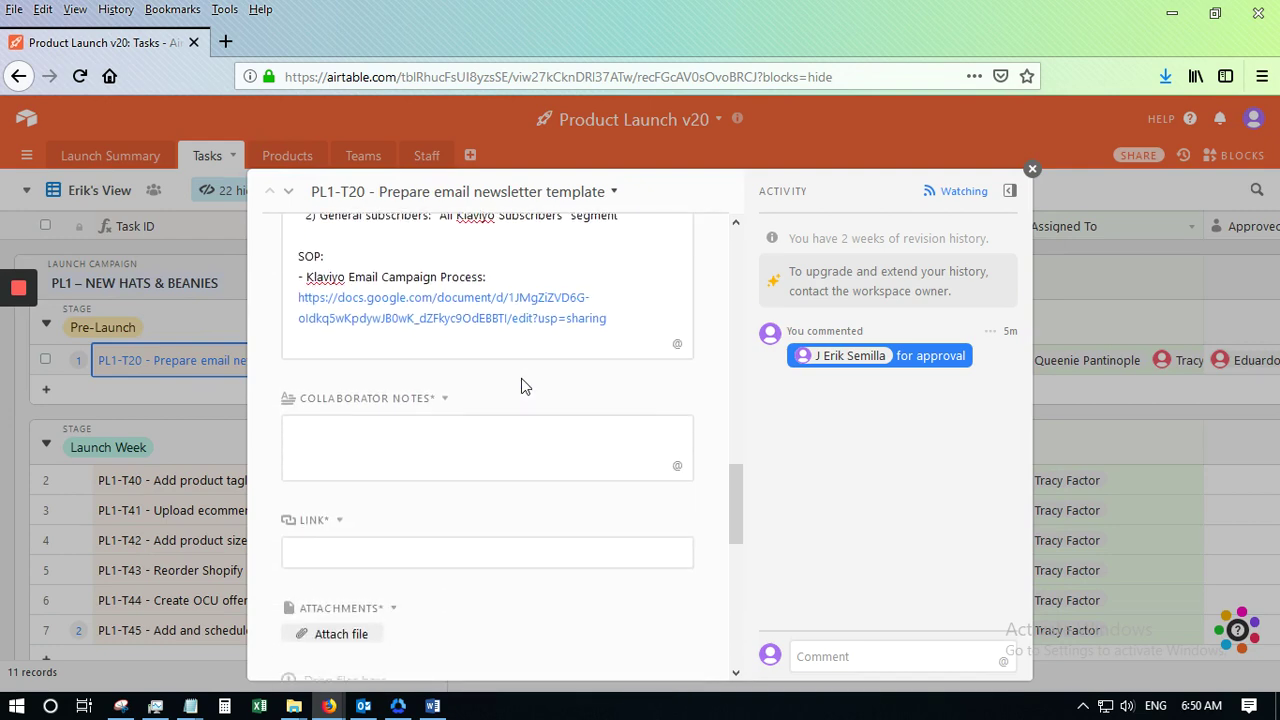
pyautogui.scroll(7, 521, 380)
pyautogui.scroll(4, 521, 386)
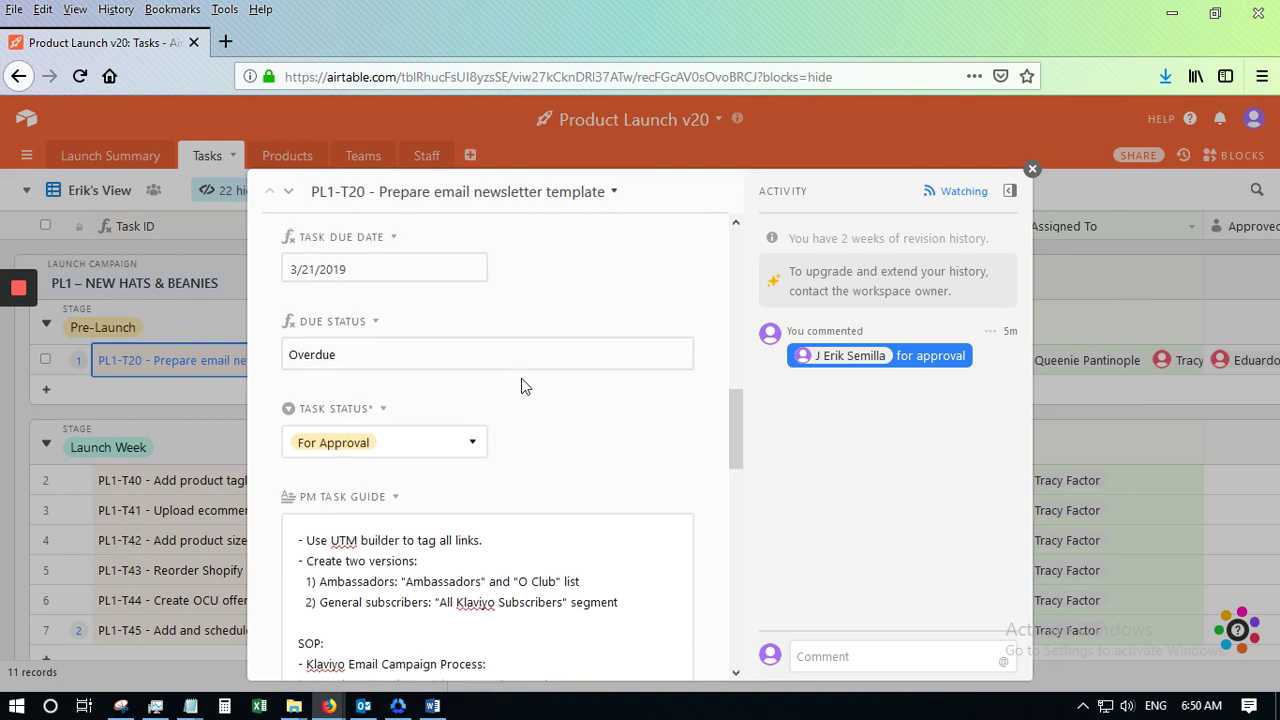
pyautogui.click(1031, 169)
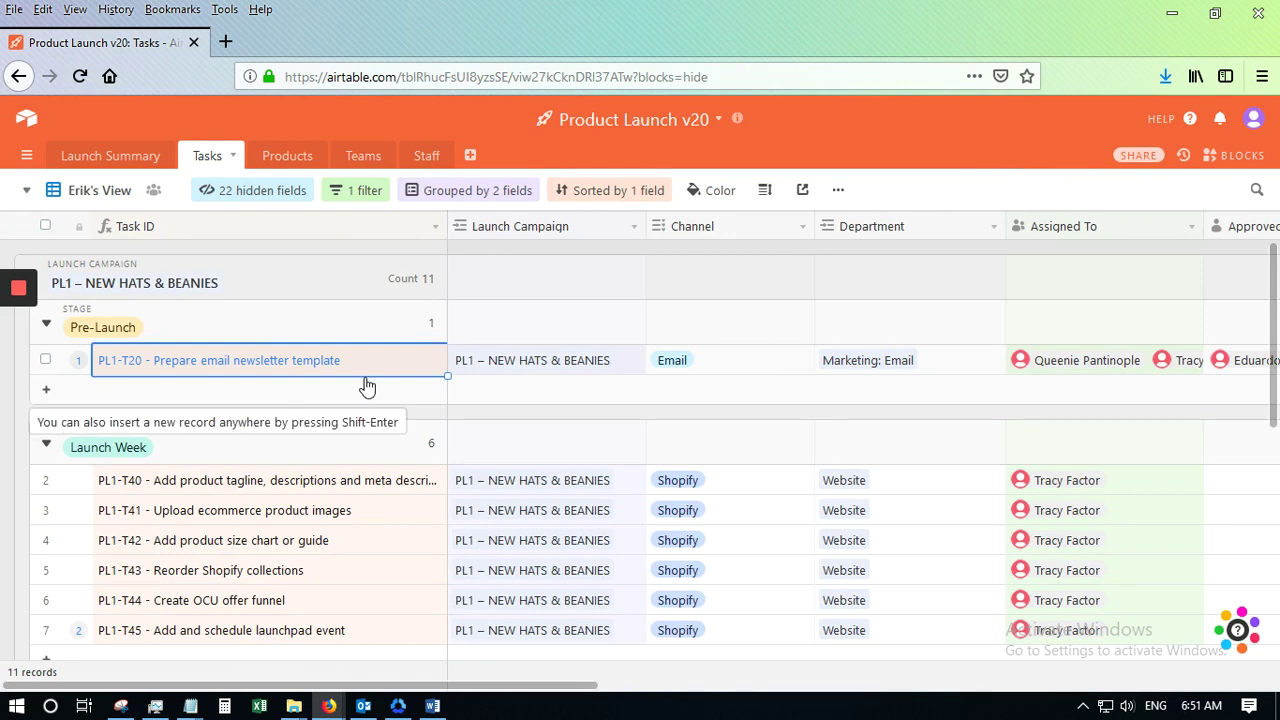
pyautogui.press('space')
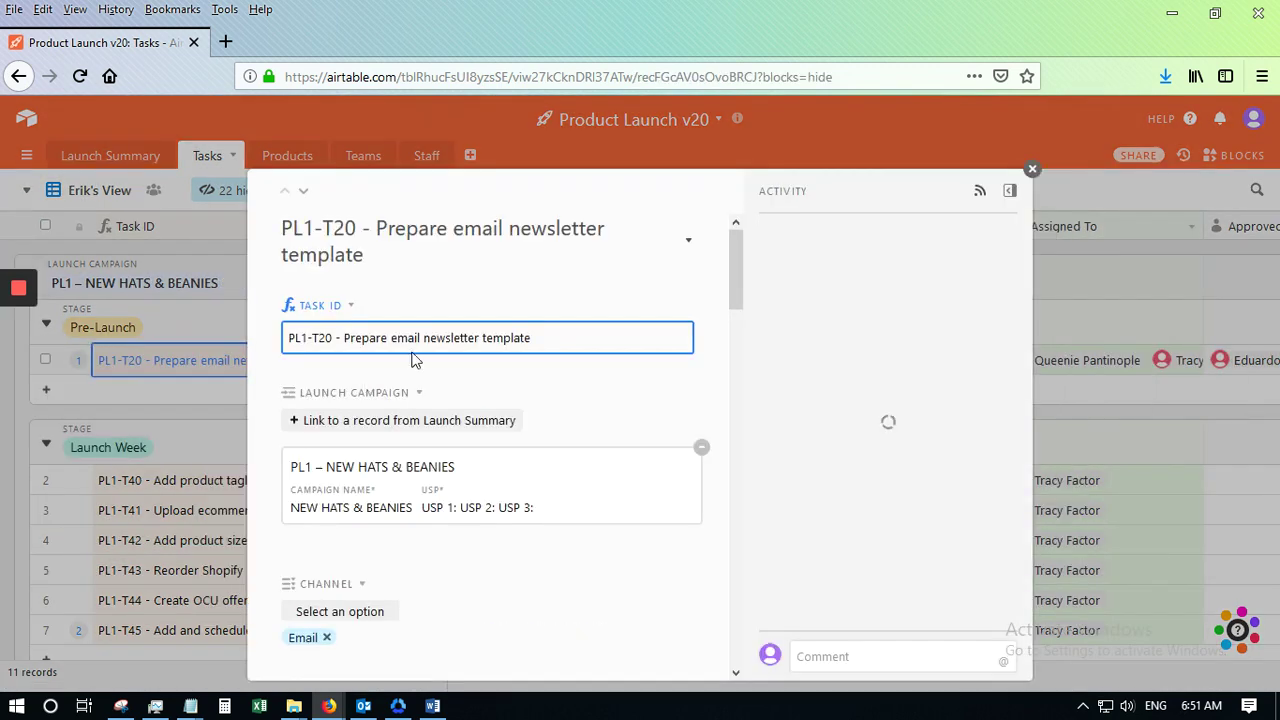
pyautogui.scroll(-2, 500, 348)
pyautogui.click(1032, 168)
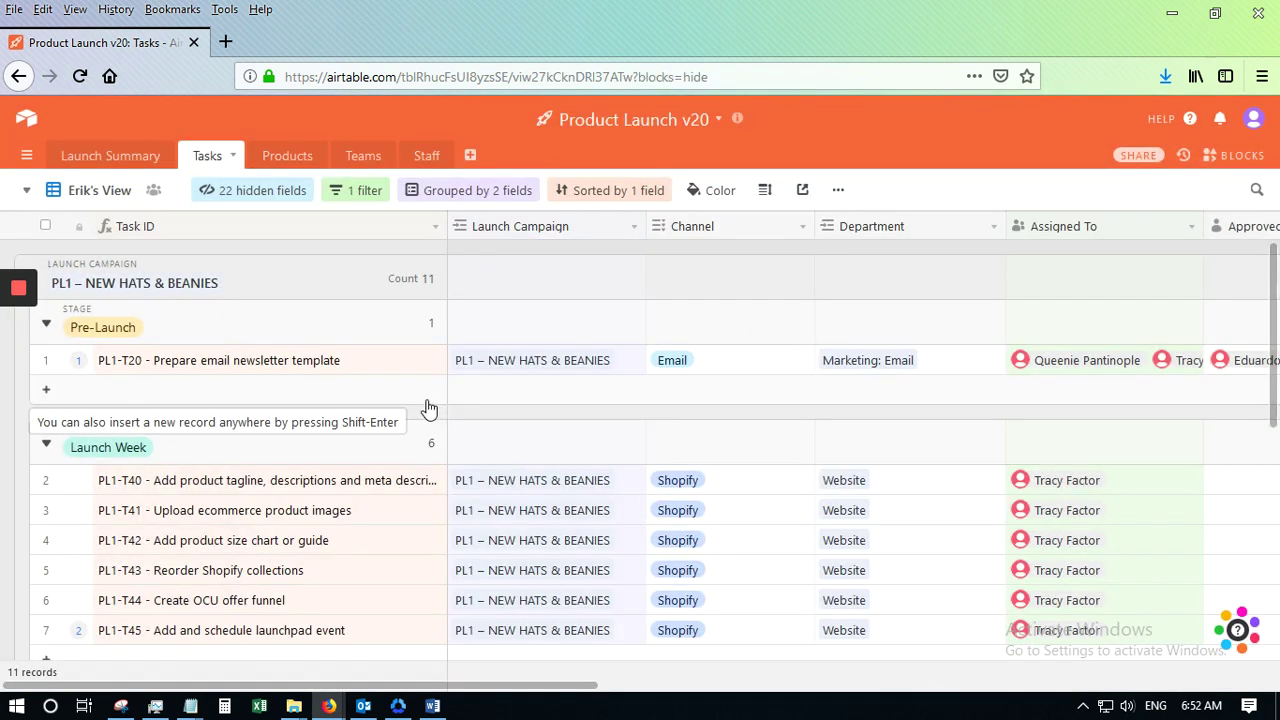
# Step: Expand the linked Launch Campaign record of PL1-T20 to view it, then close the linked-record list
pyautogui.click(551, 364)
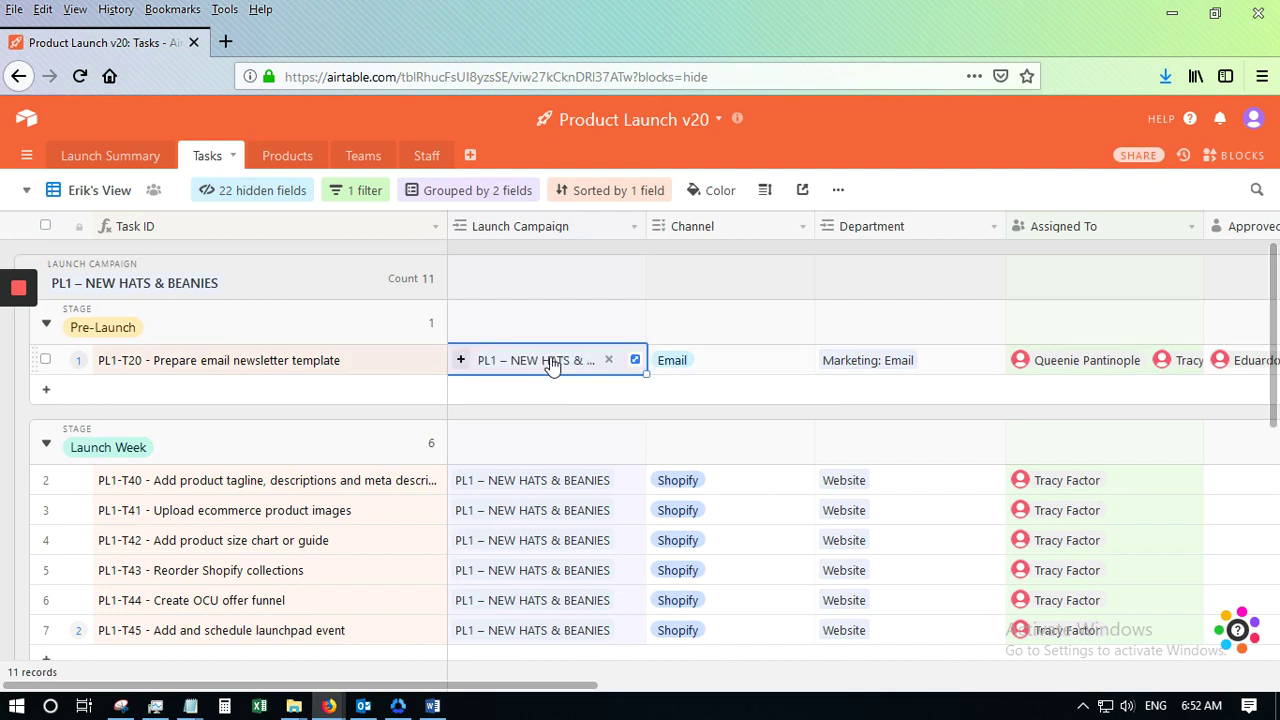
pyautogui.click(636, 362)
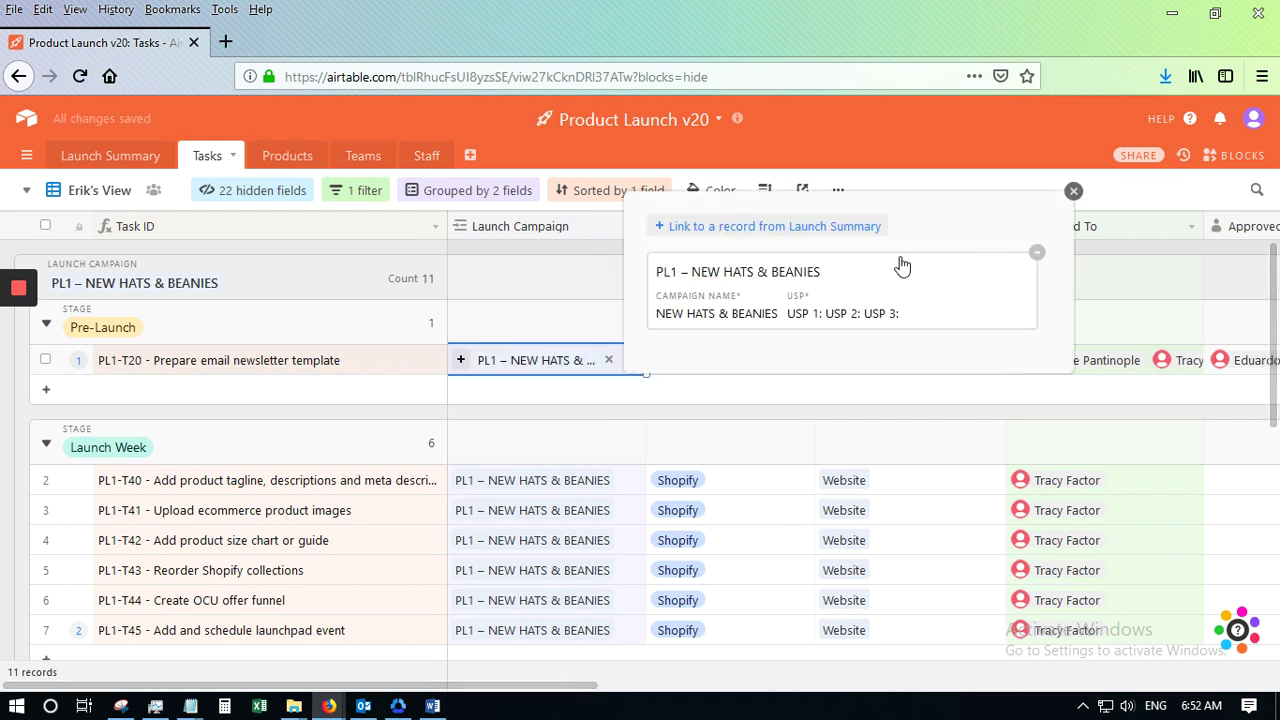
pyautogui.click(1073, 193)
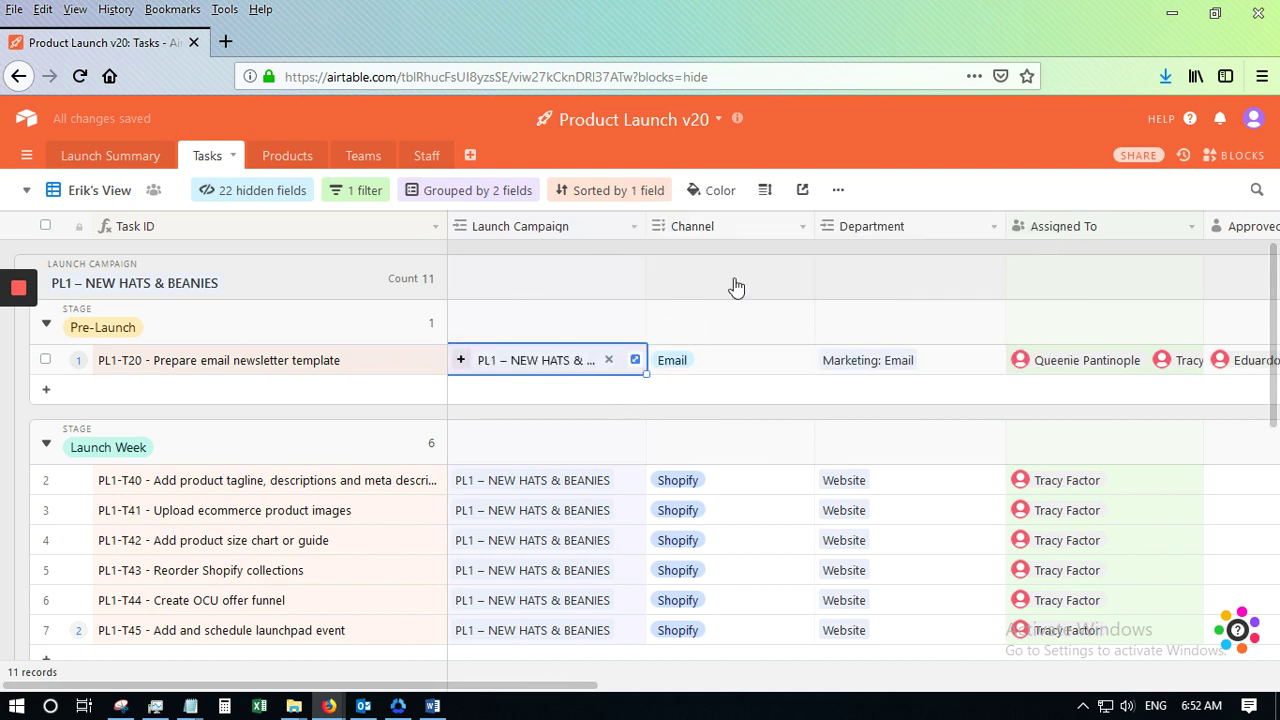
pyautogui.click(636, 362)
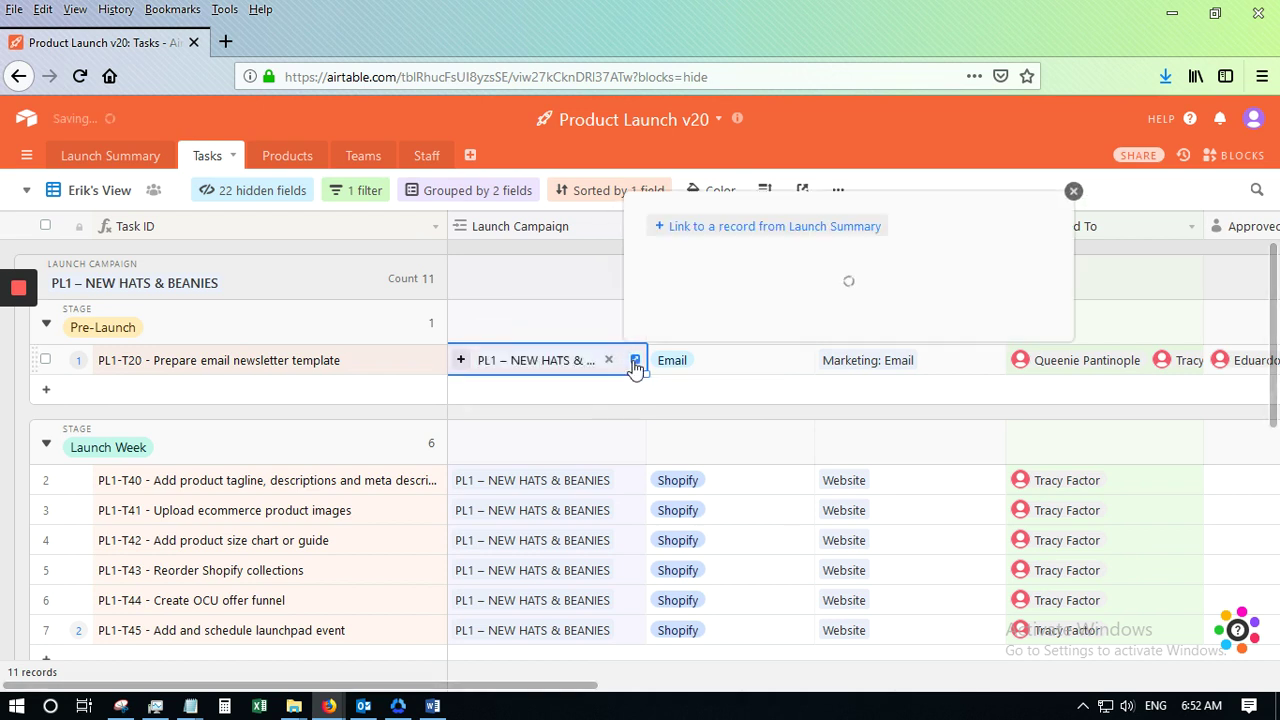
pyautogui.click(1073, 191)
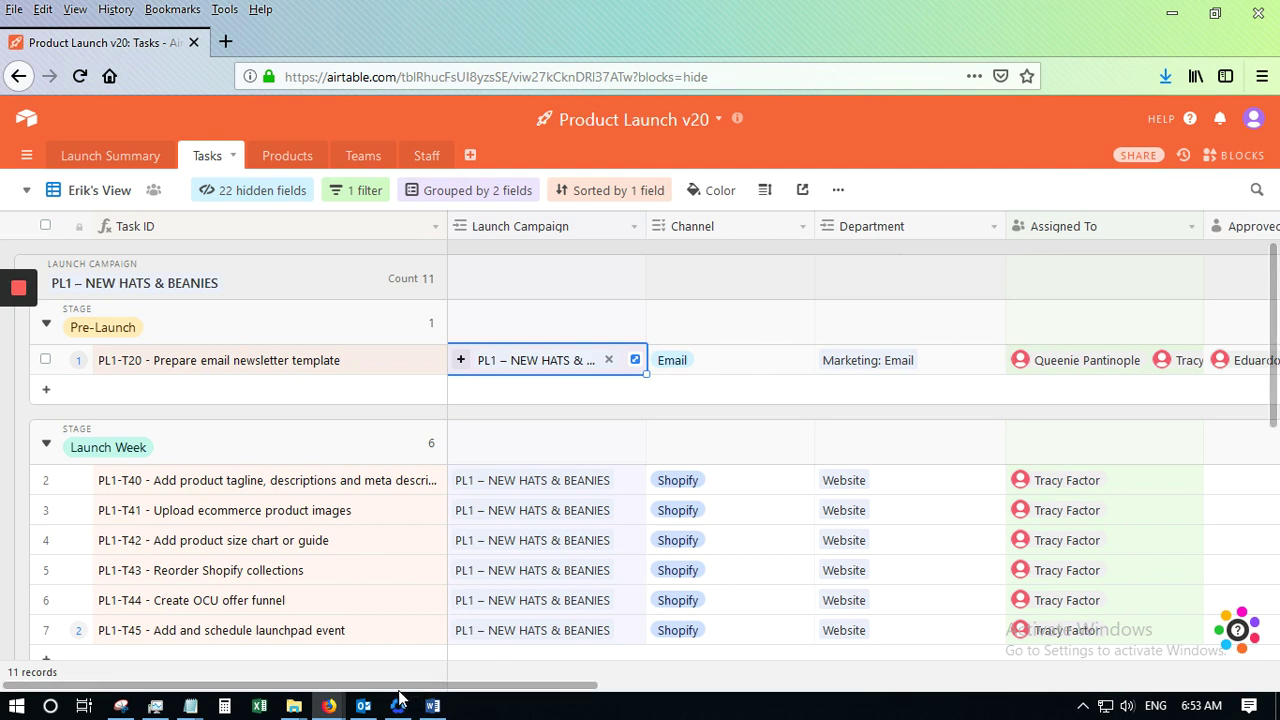
# Step: Look through the personal view's columns as far as Related Tasks and expand the related tasks linked to PL1-T20
pyautogui.moveTo(399, 690); pyautogui.dragTo(620, 691)
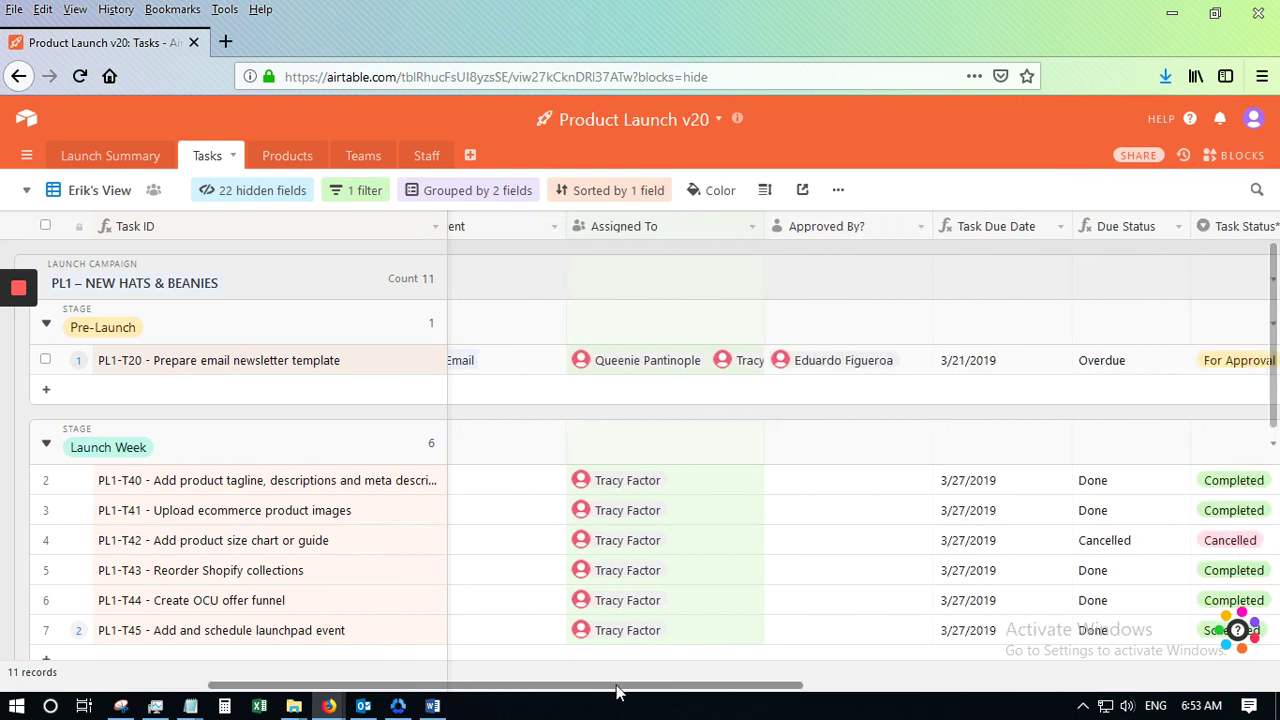
pyautogui.scroll(-1, 806, 454)
pyautogui.scroll(-5, 806, 454)
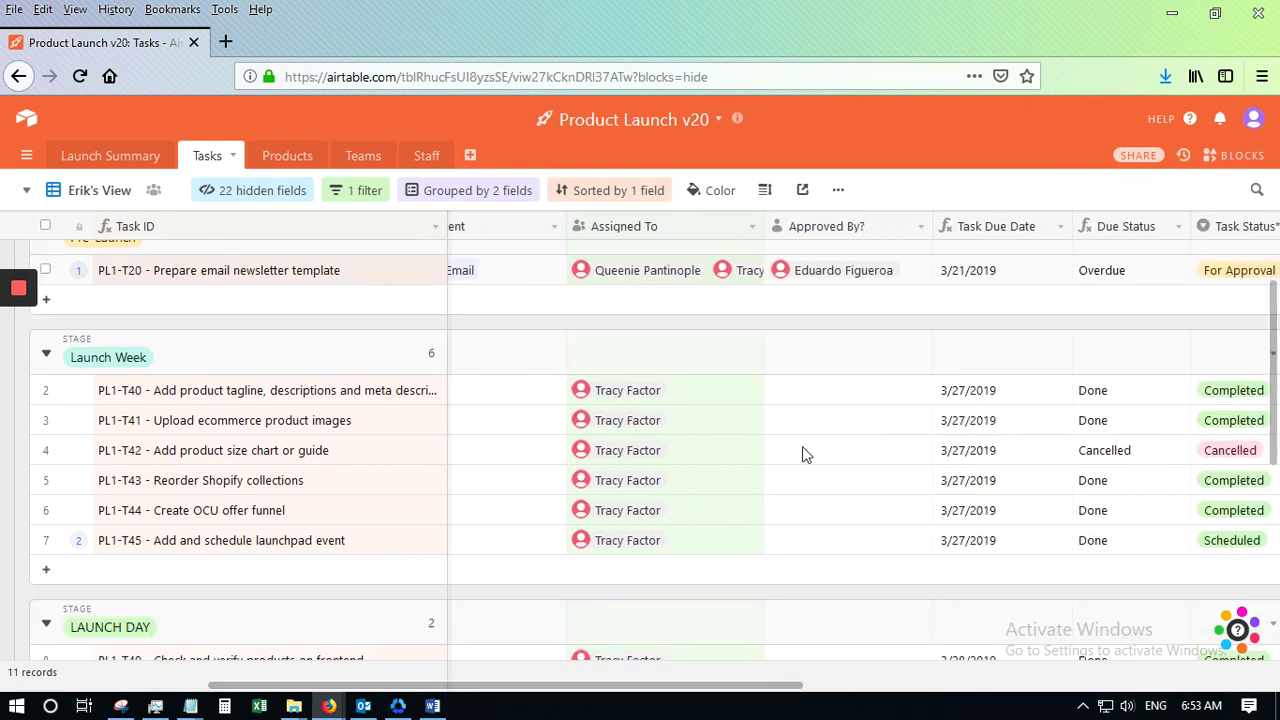
pyautogui.scroll(6, 803, 451)
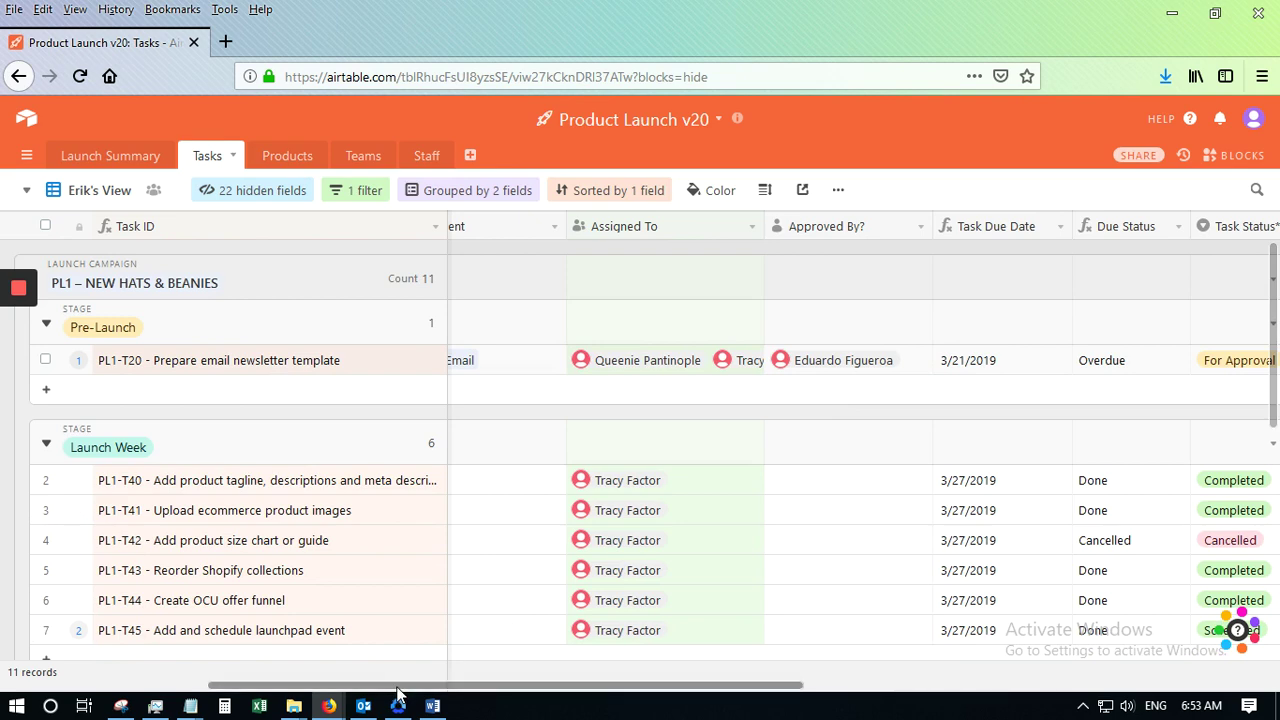
pyautogui.moveTo(395, 692); pyautogui.dragTo(931, 688)
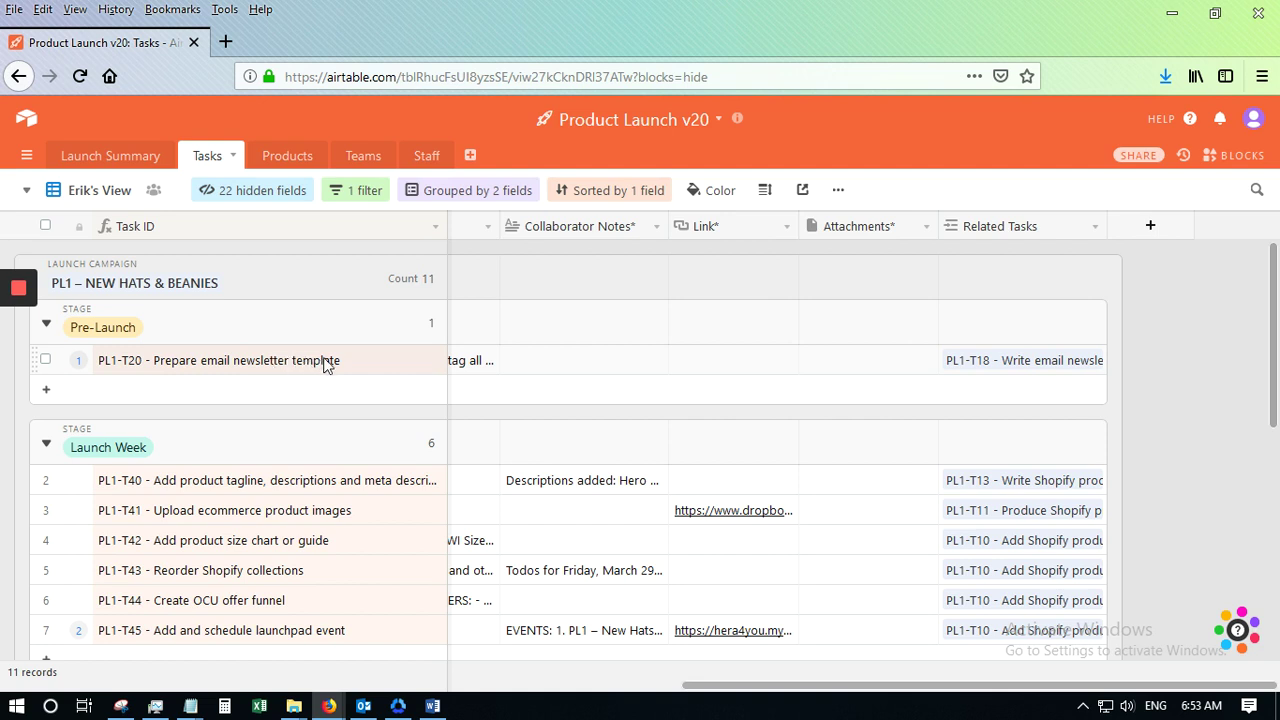
pyautogui.click(1068, 367)
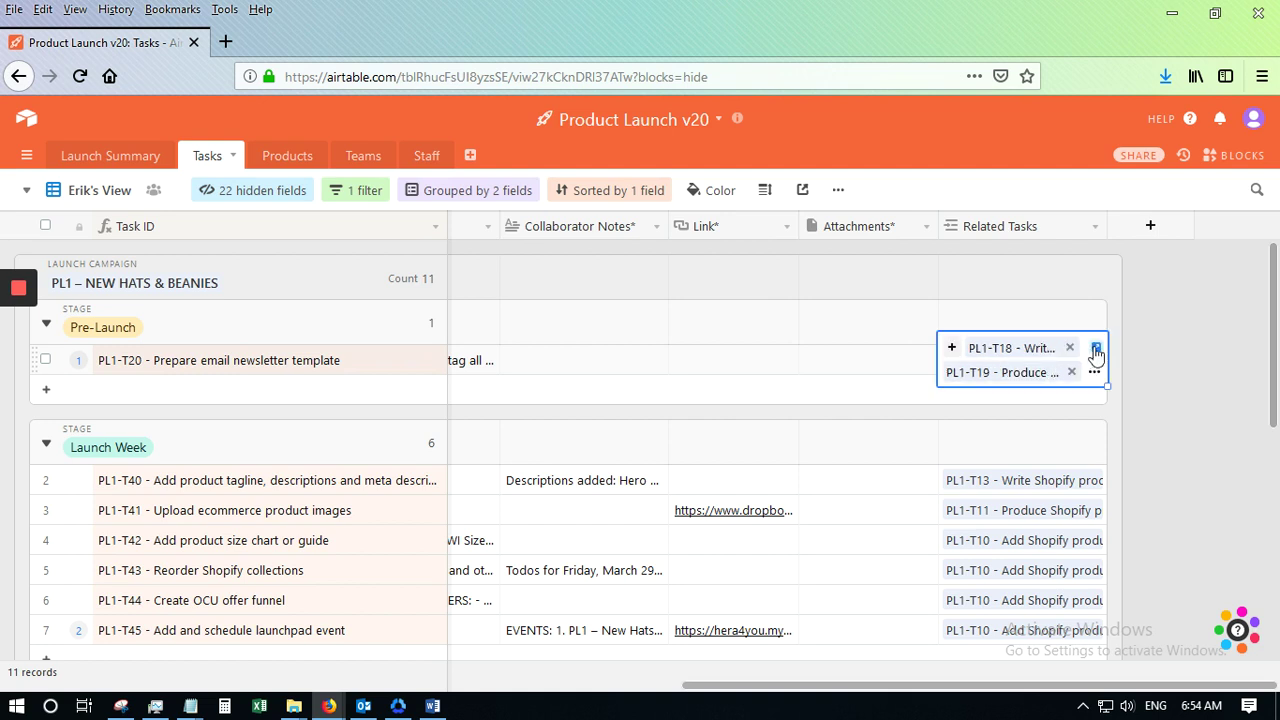
pyautogui.click(1096, 350)
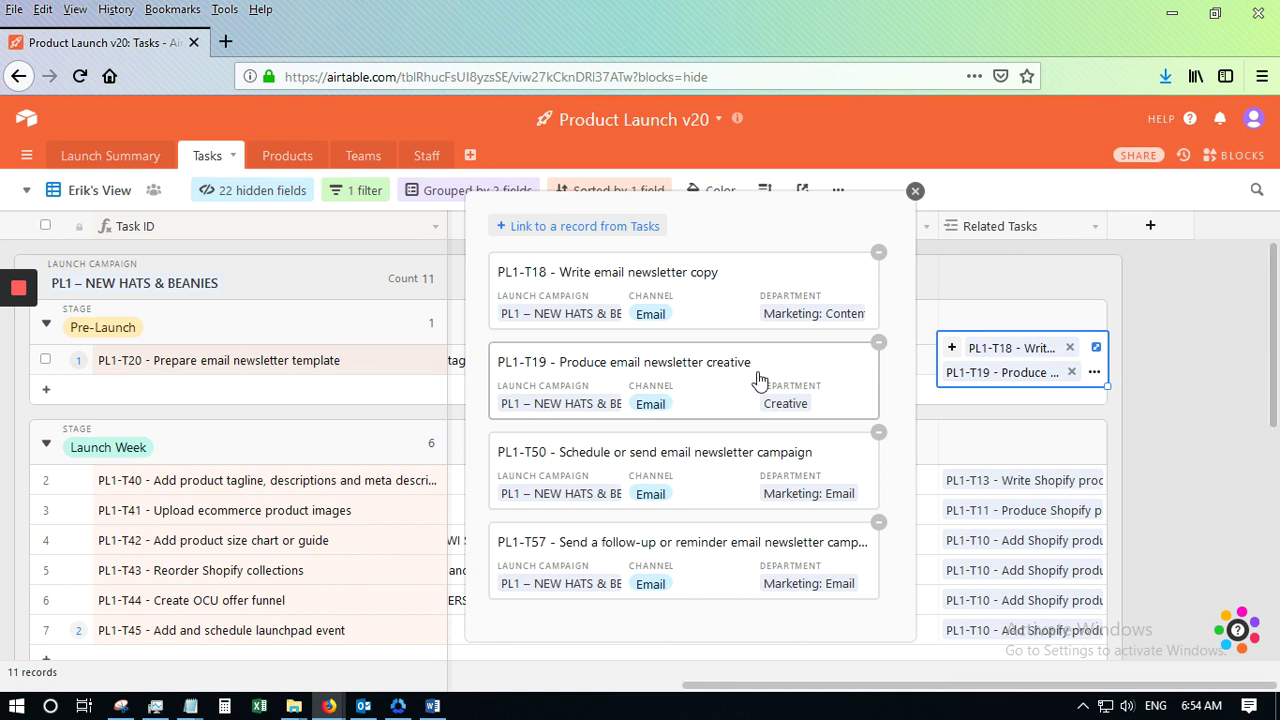
# Step: Open the related task PL1-T18 to review its fields down to PM Task Guide and its comments, and close it with the related tasks list
pyautogui.click(690, 308)
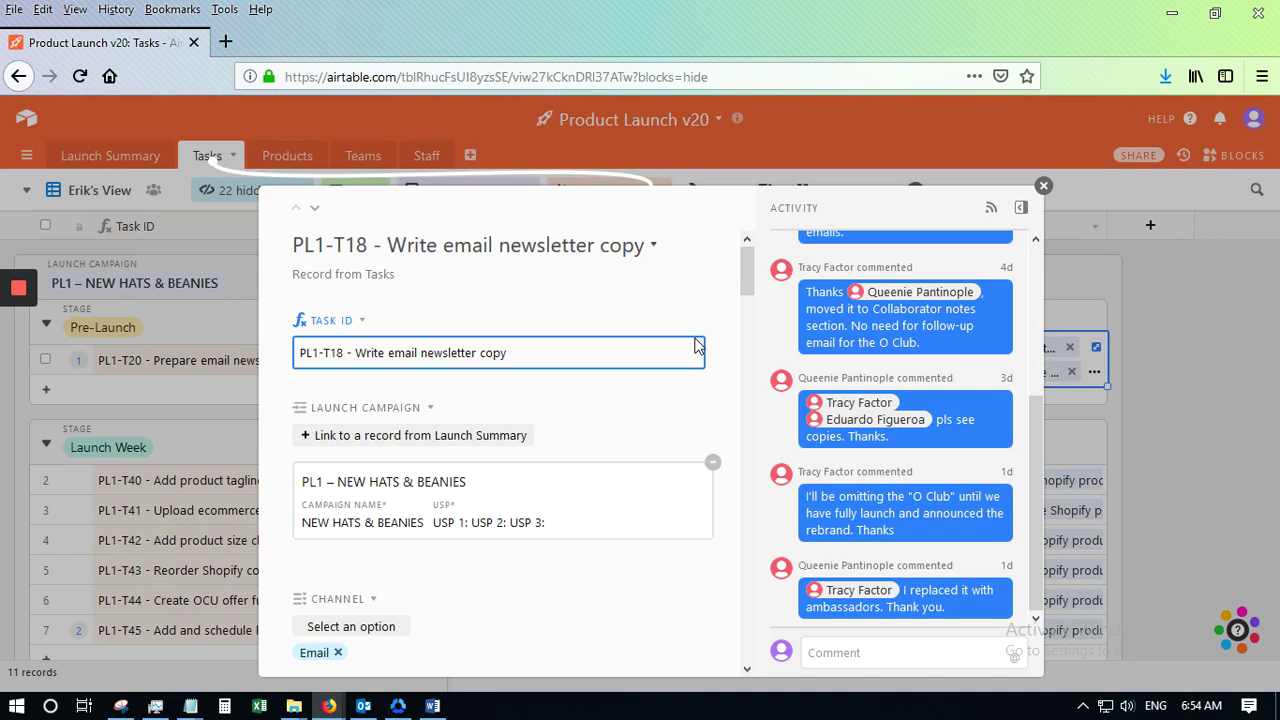
pyautogui.scroll(-10, 697, 345)
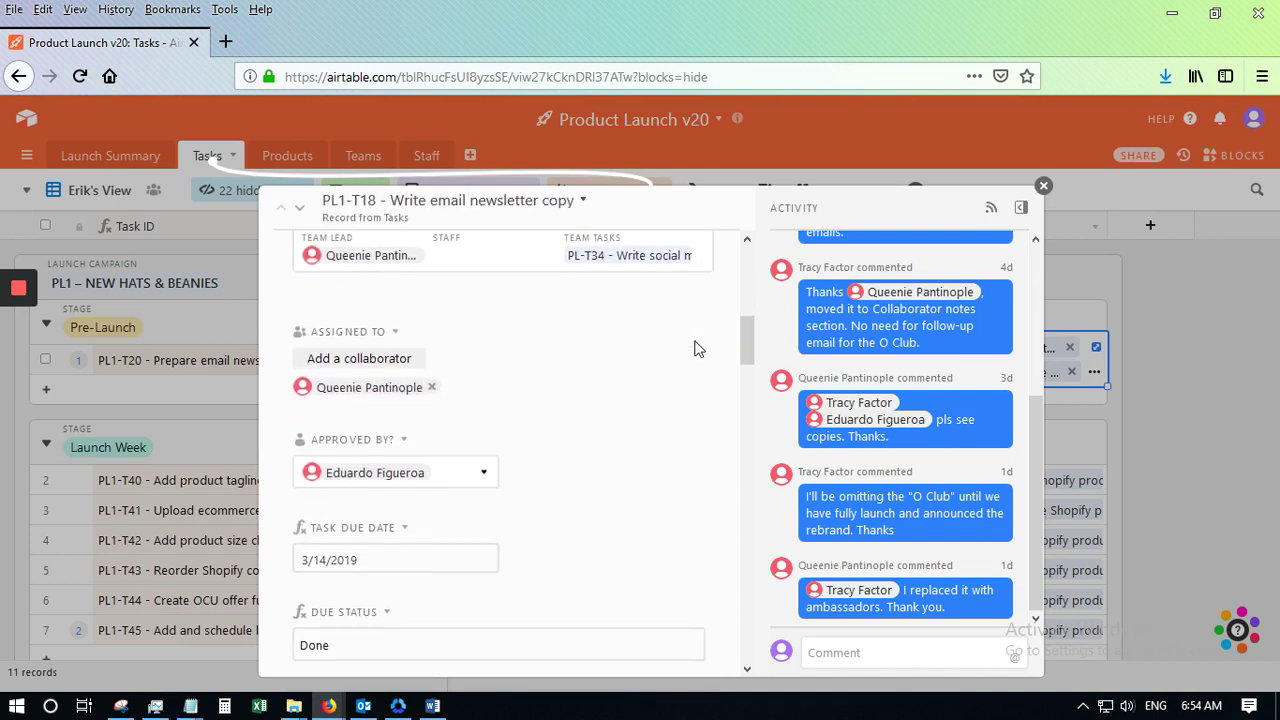
pyautogui.scroll(-2, 697, 350)
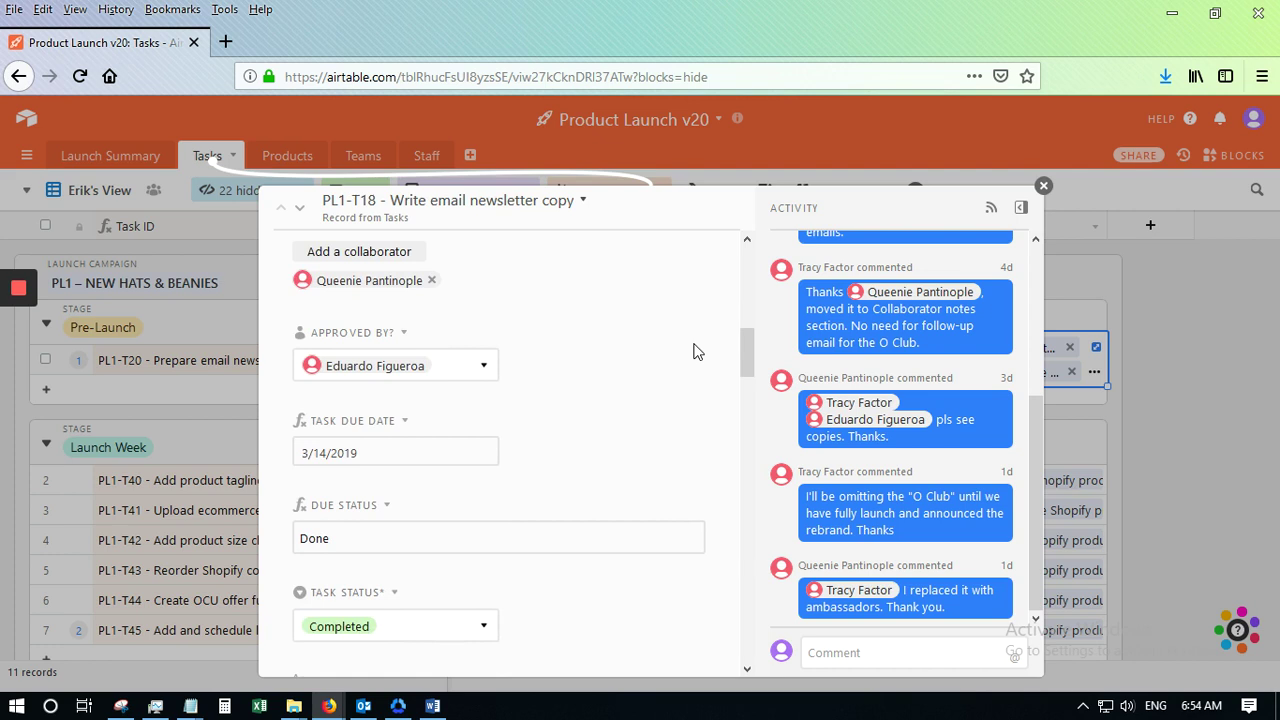
pyautogui.scroll(-4, 697, 350)
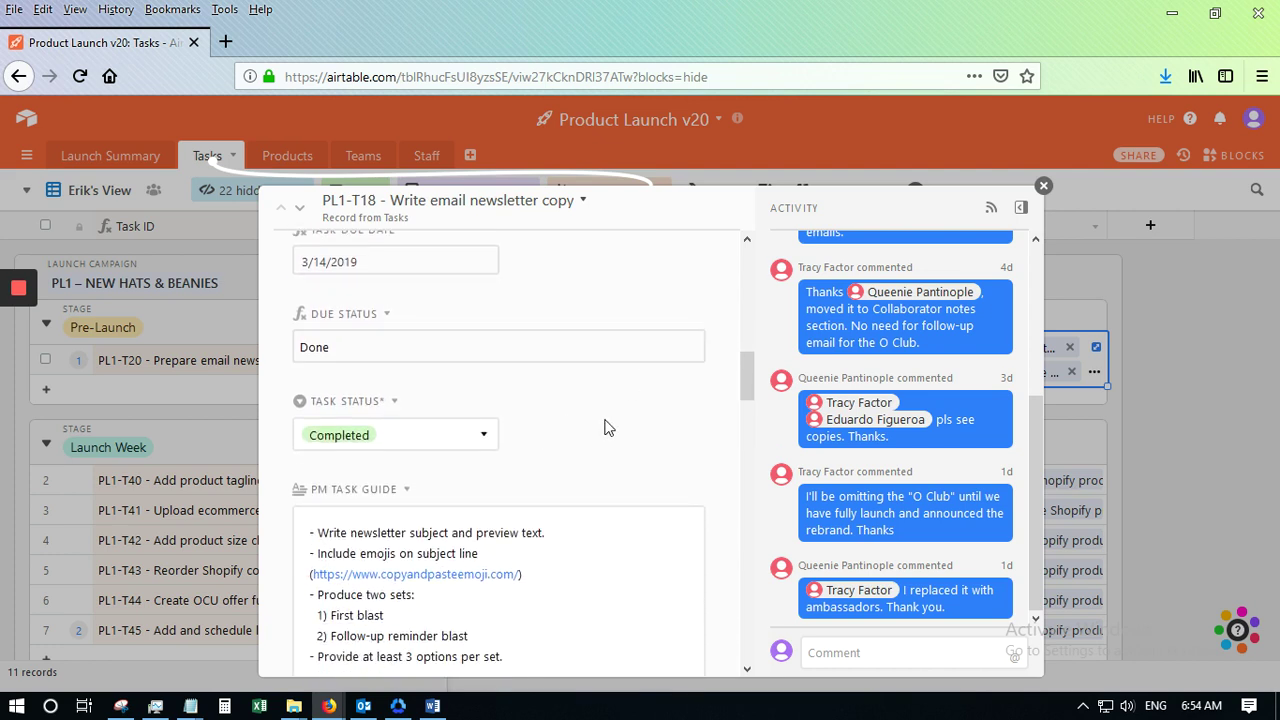
pyautogui.scroll(4, 993, 408)
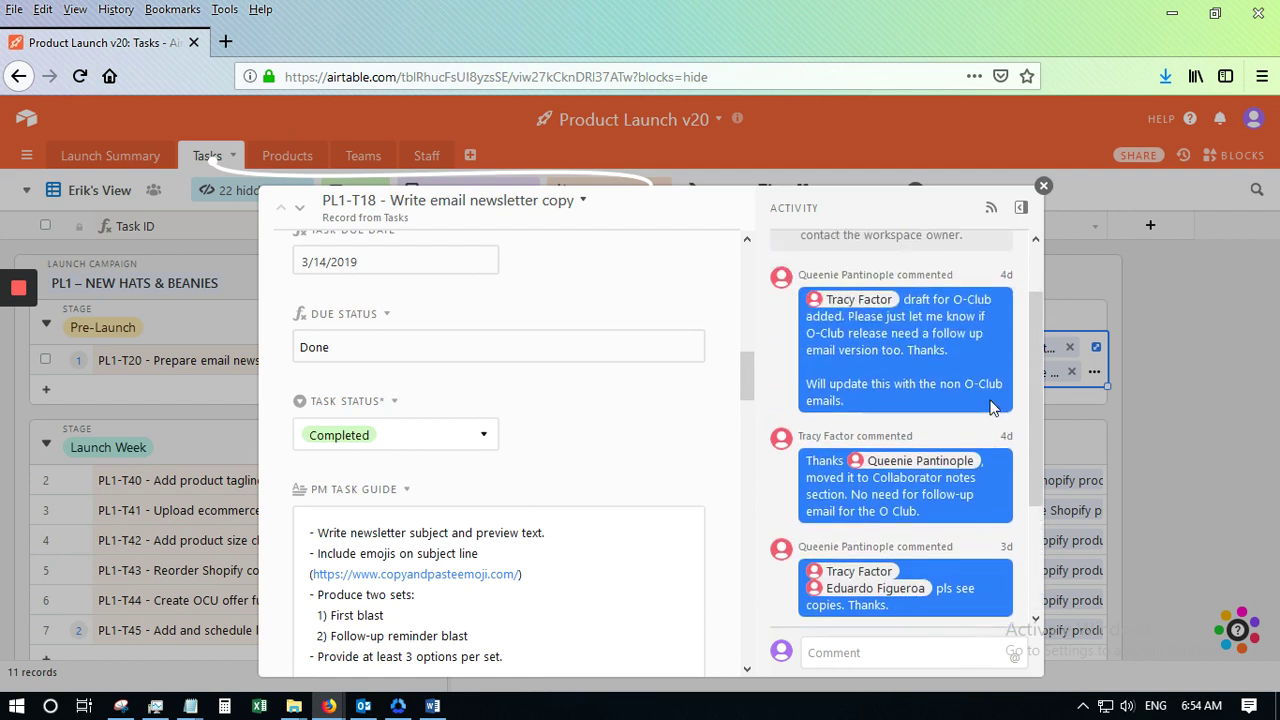
pyautogui.scroll(-4, 990, 406)
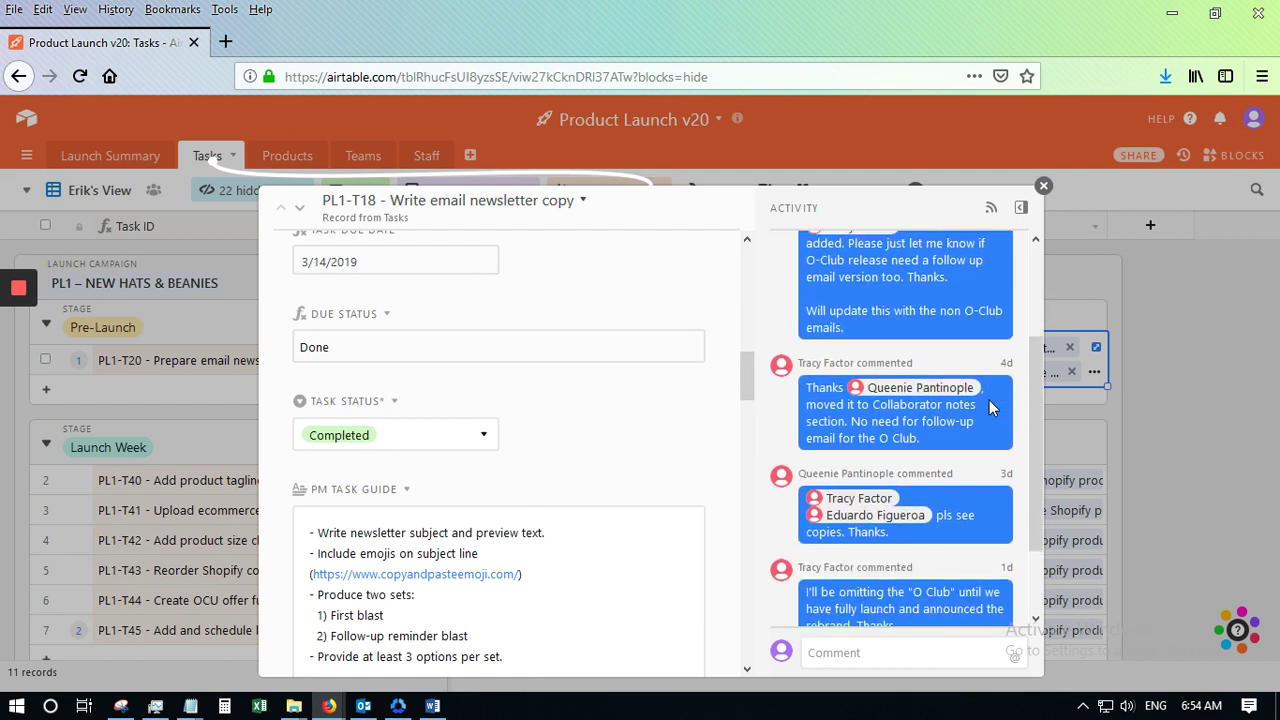
pyautogui.click(1044, 188)
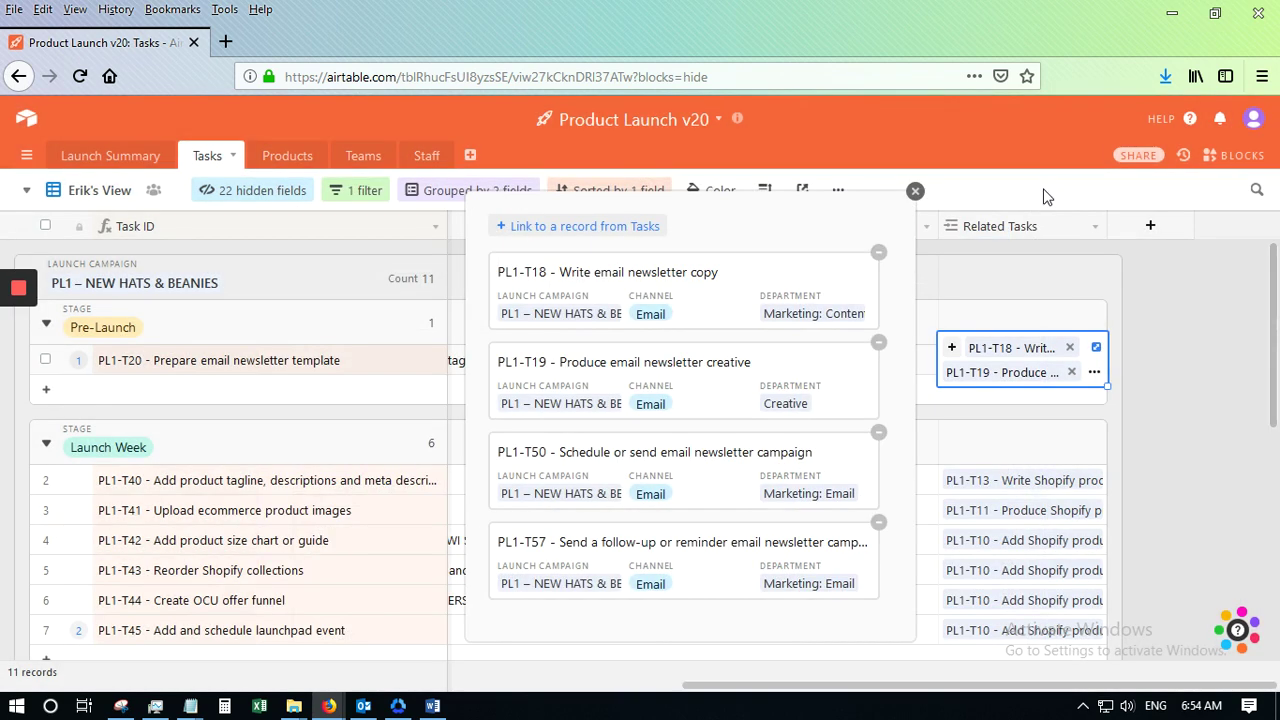
pyautogui.click(915, 191)
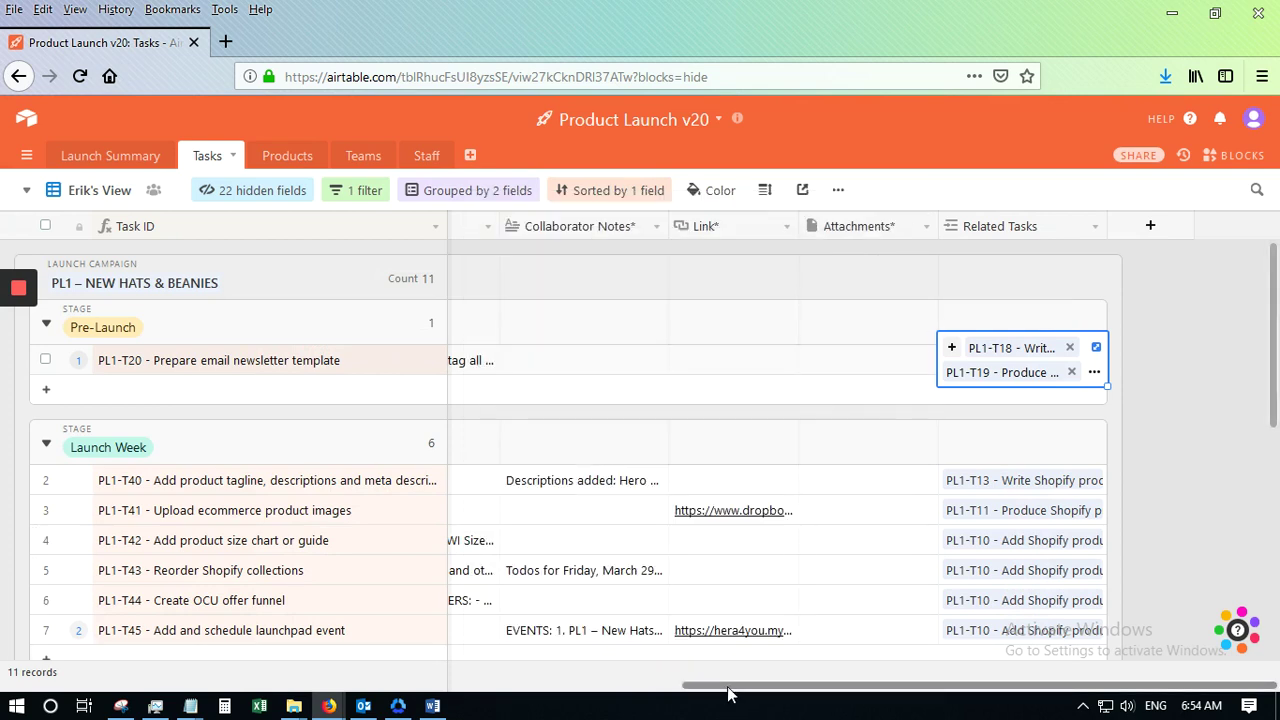
# Step: Switch the Tasks table from the personal view to the Tasks by Campaign & Stage view
pyautogui.moveTo(728, 693); pyautogui.dragTo(49, 693)
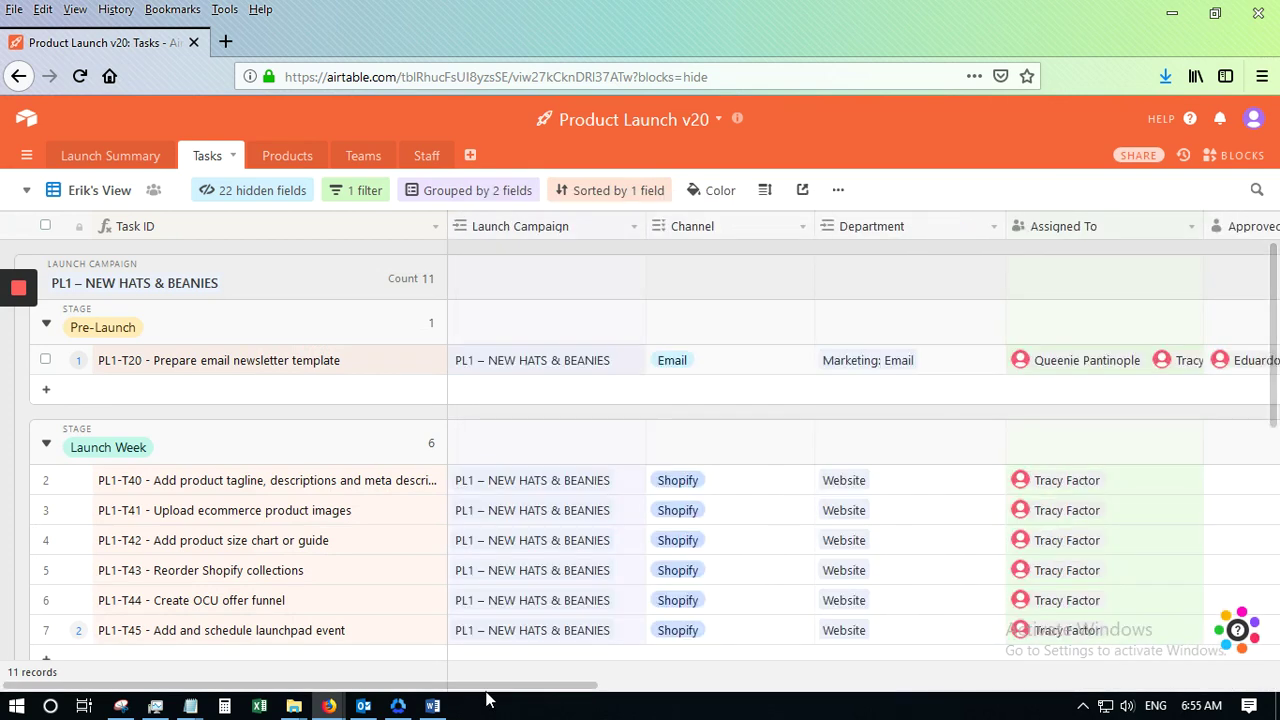
pyautogui.click(27, 195)
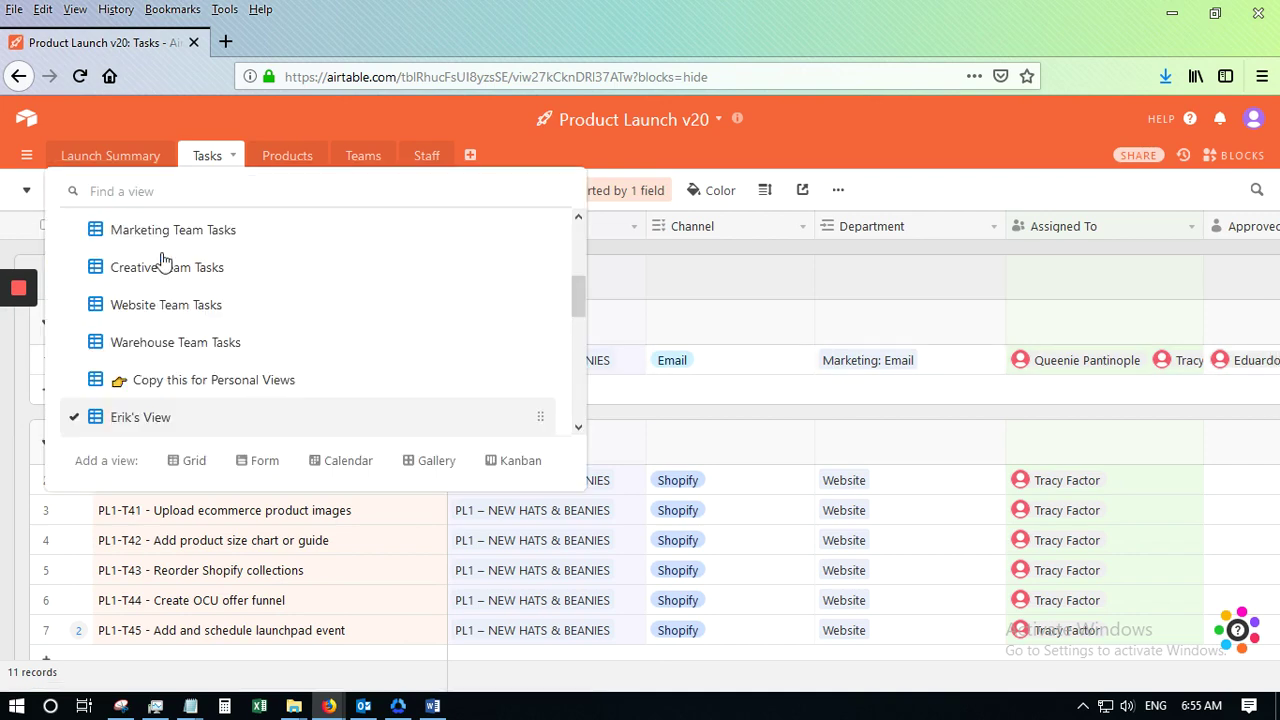
pyautogui.scroll(5, 200, 280)
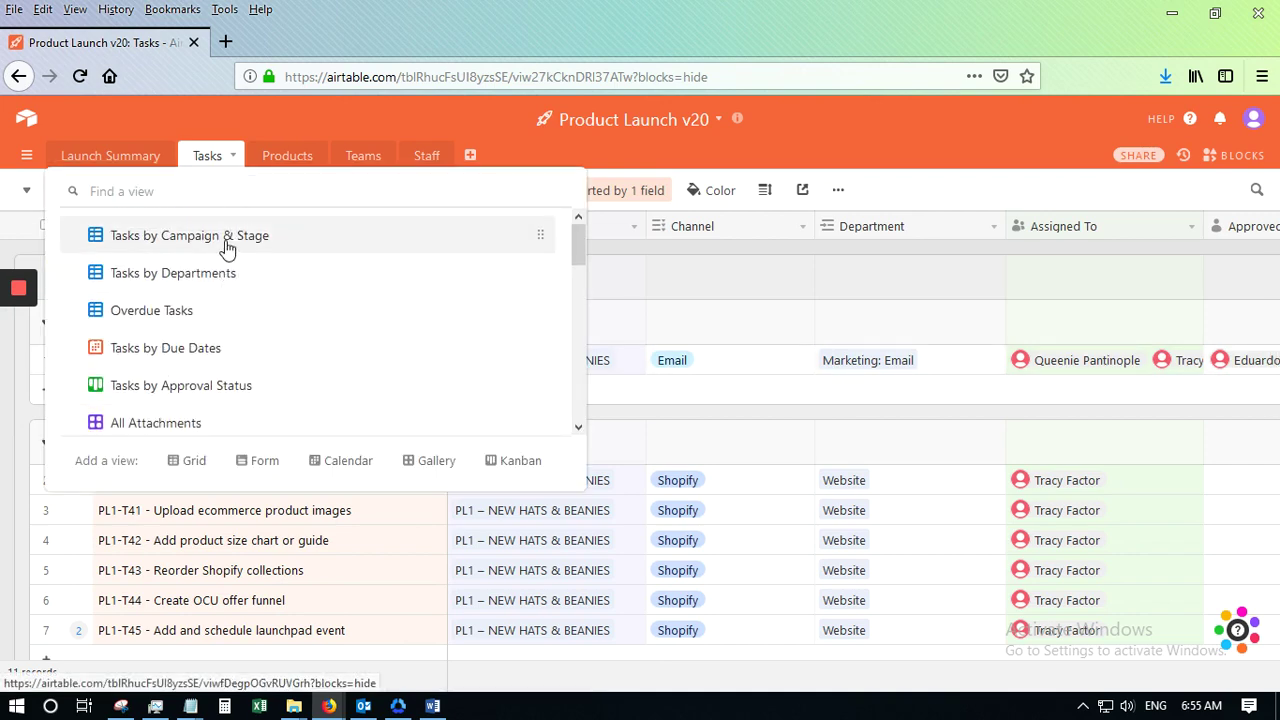
pyautogui.click(226, 247)
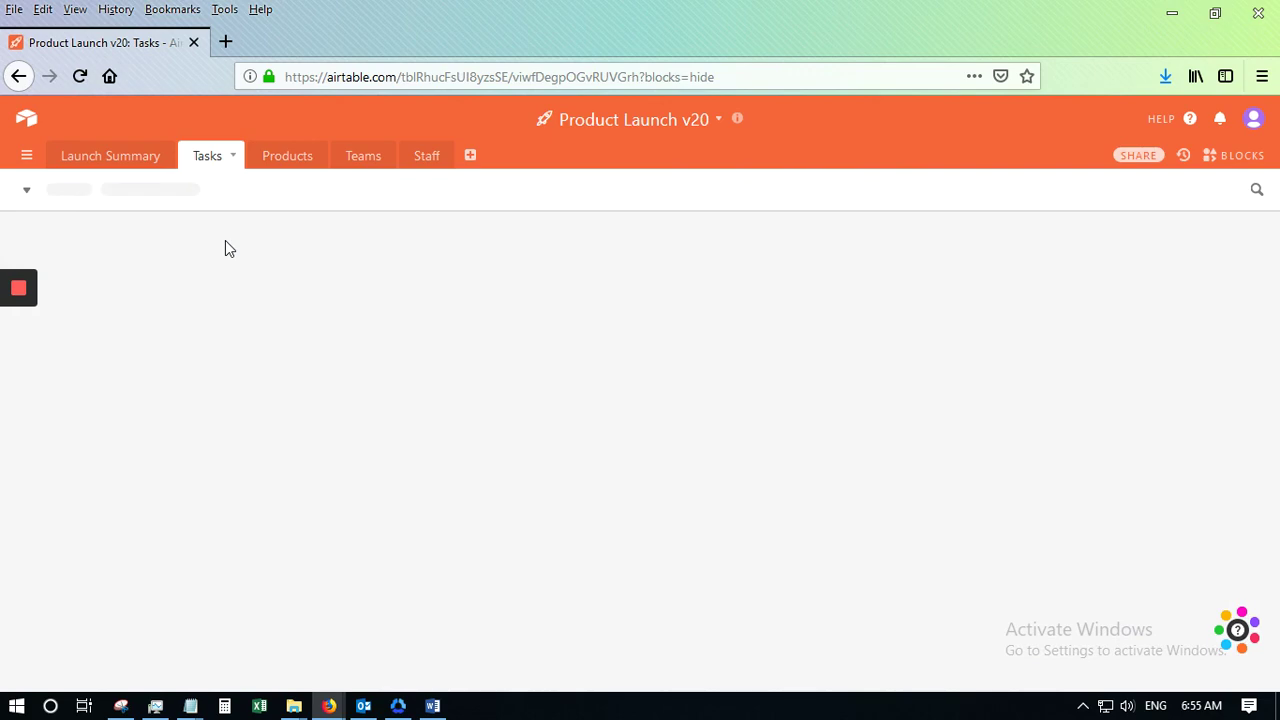
# Step: Look across the columns of the Tasks by Campaign & Stage view and return to the first columns
pyautogui.moveTo(313, 686); pyautogui.dragTo(551, 690)
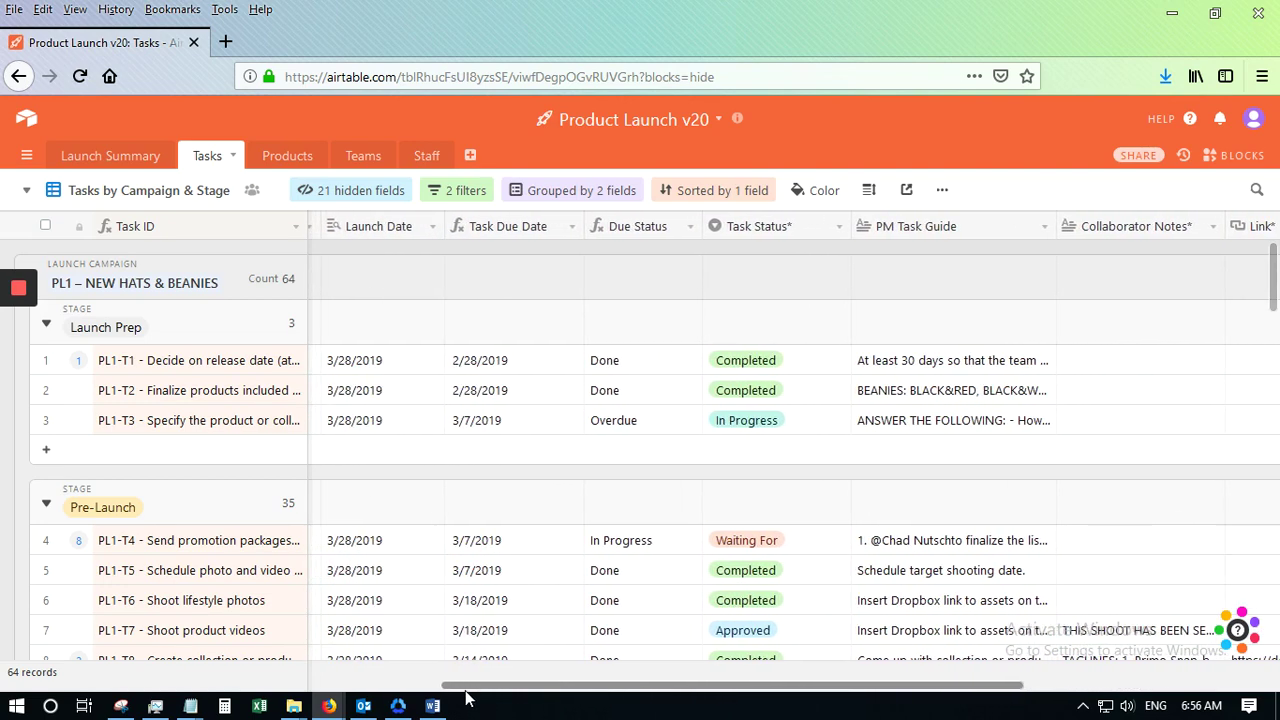
pyautogui.moveTo(466, 697); pyautogui.dragTo(47, 693)
pyautogui.moveTo(55, 688); pyautogui.dragTo(38, 687)
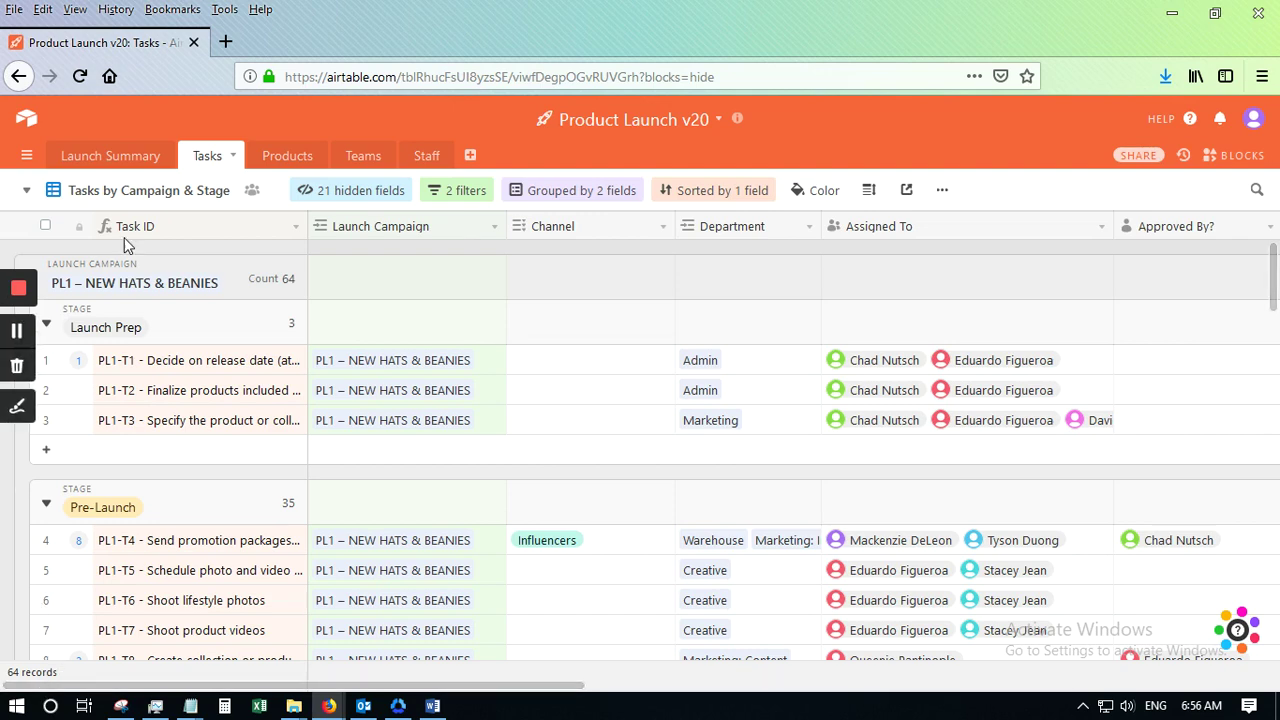
# Step: Go through the Products, Teams and Staff tables, revisit Teams, and return to the Tasks table
pyautogui.click(281, 160)
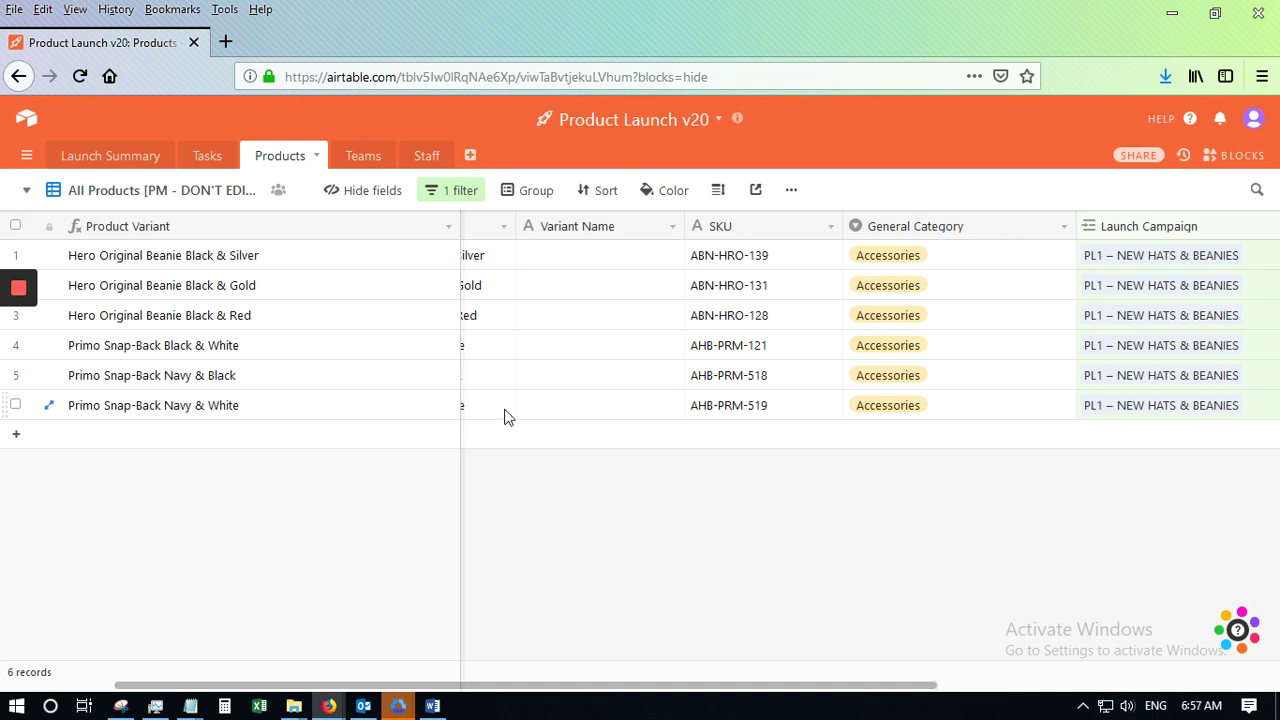
pyautogui.click(363, 155)
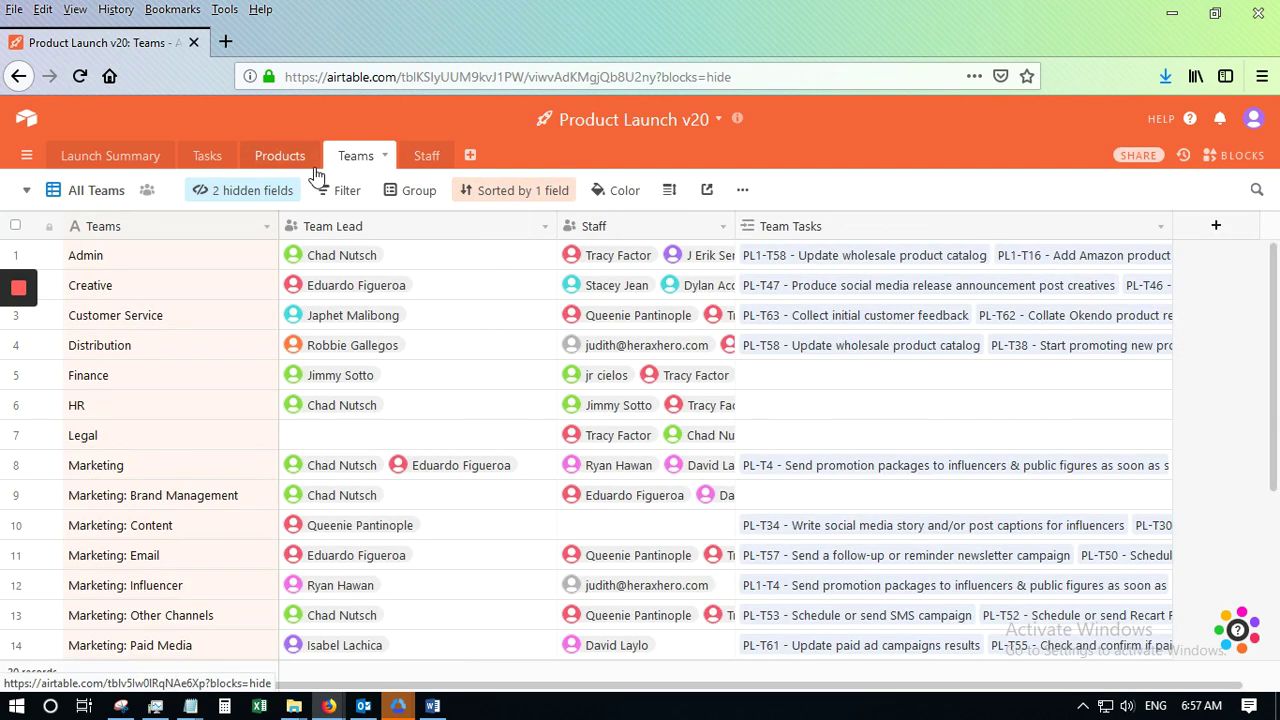
pyautogui.click(418, 160)
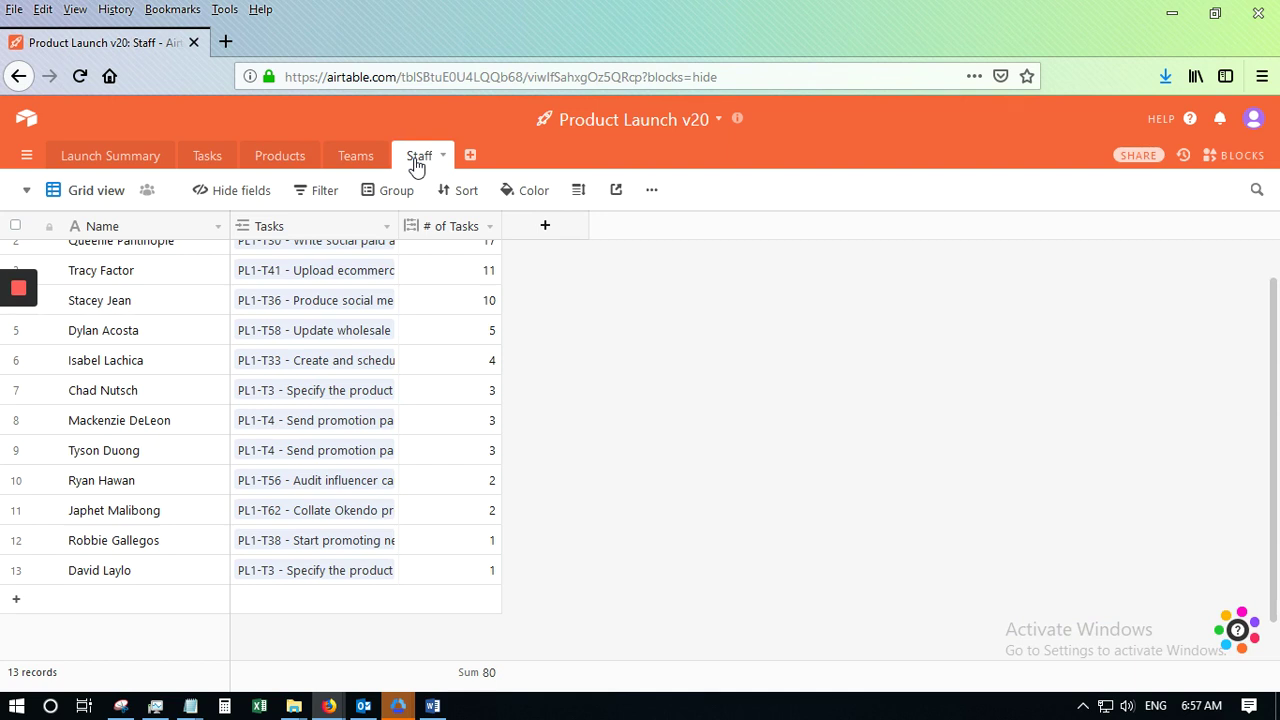
pyautogui.click(352, 160)
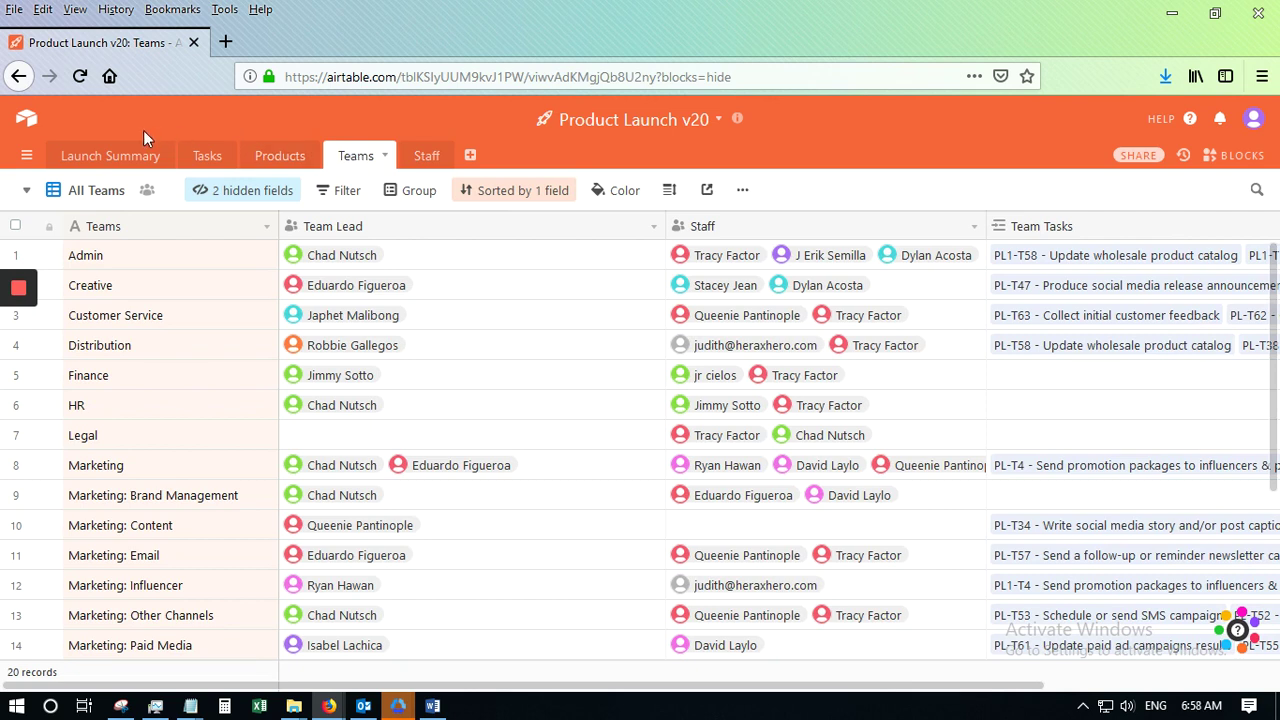
pyautogui.click(218, 157)
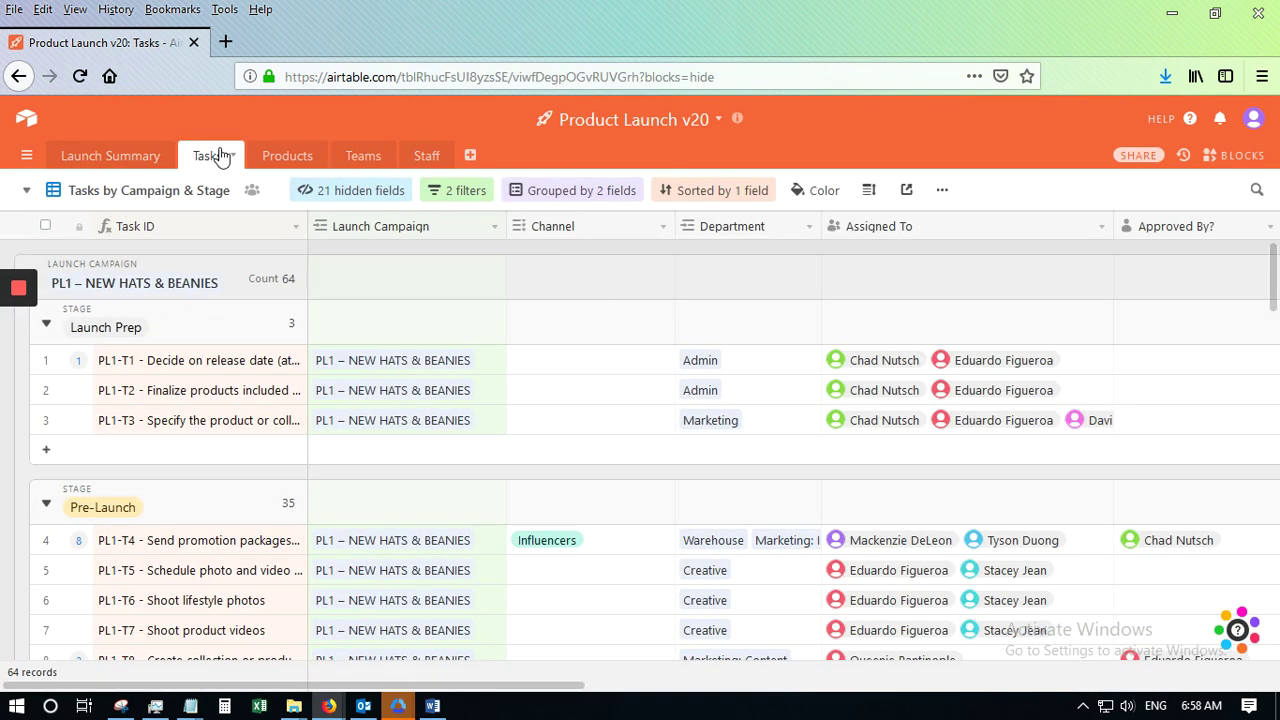